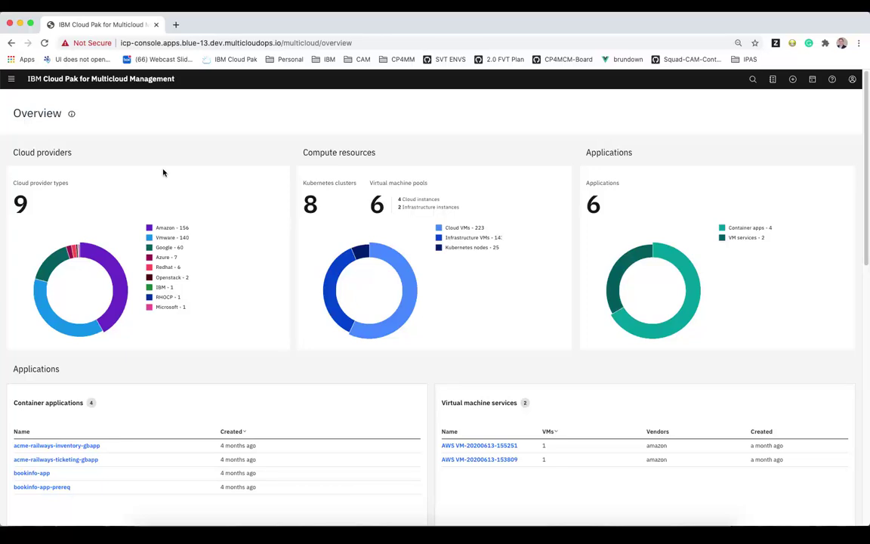
Examine the overview charts' breakdowns of cloud providers, compute resources and applications.
scroll(163, 172, "down", 1)
scroll(163, 173, "down", 2)
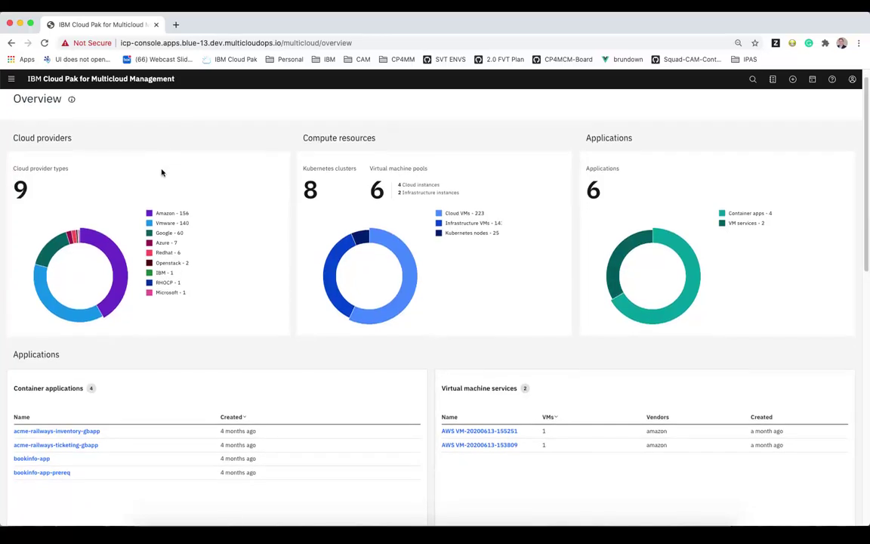
scroll(162, 173, "down", 2)
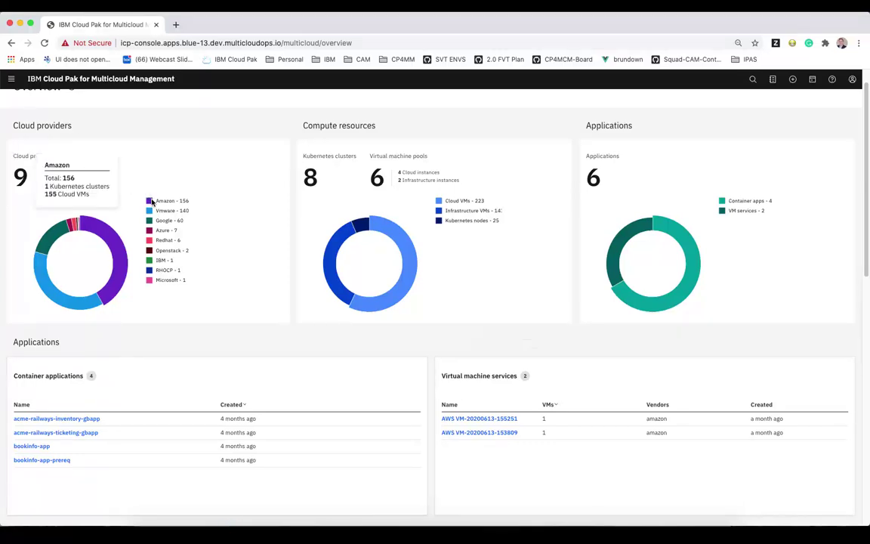
mouse_move(150, 202)
mouse_move(151, 223)
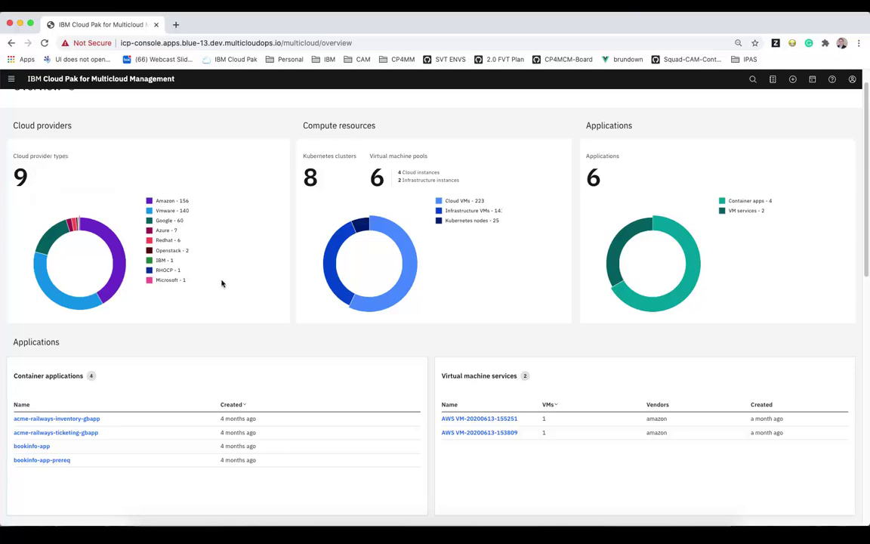
mouse_move(54, 234)
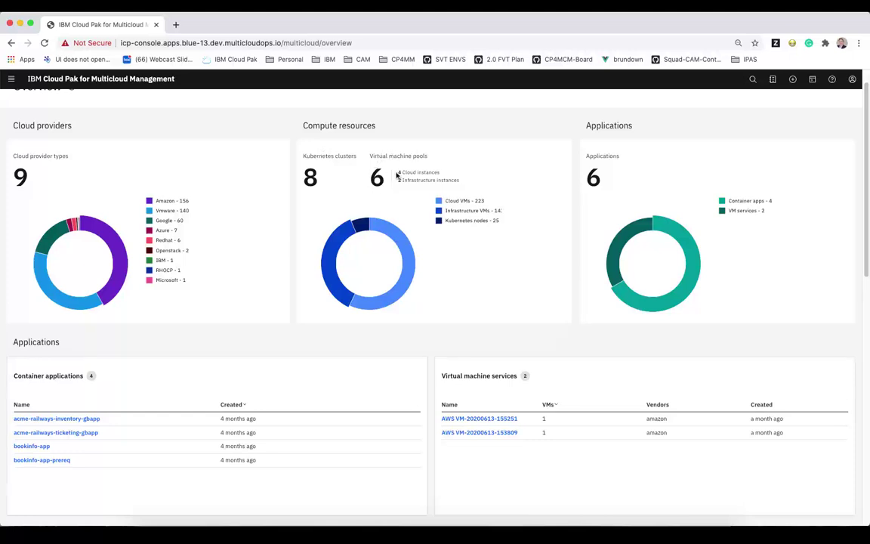
mouse_move(455, 221)
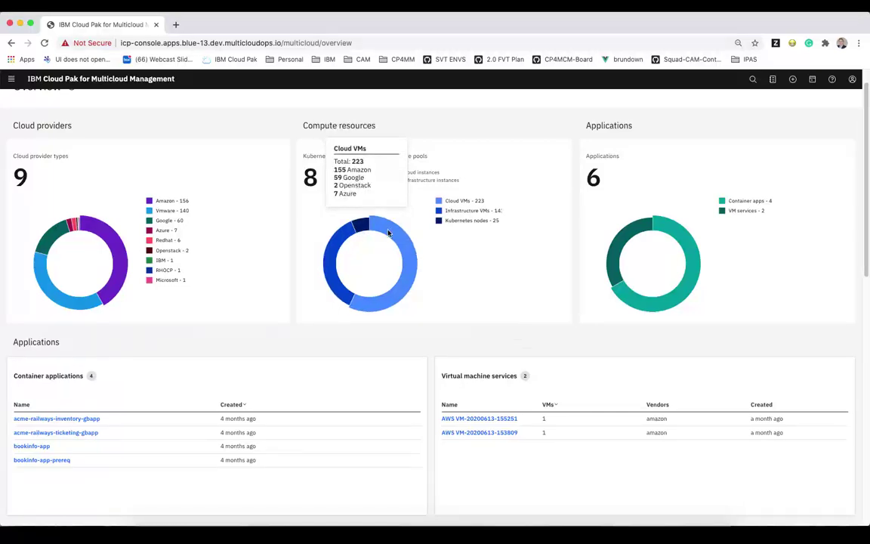
mouse_move(625, 236)
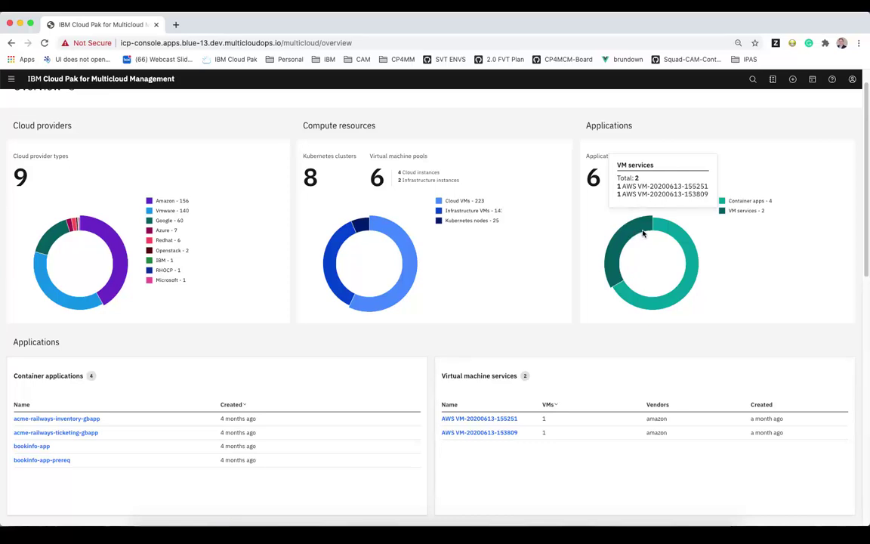
mouse_move(666, 233)
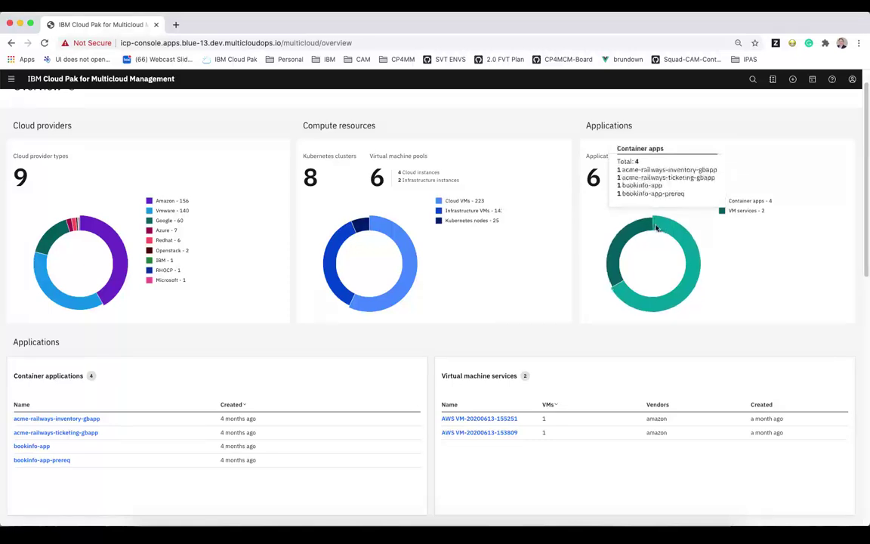
Compare the infrastructure and compliance tables grouped by region, purpose and provider, and review the policies section.
scroll(580, 268, "down", 1)
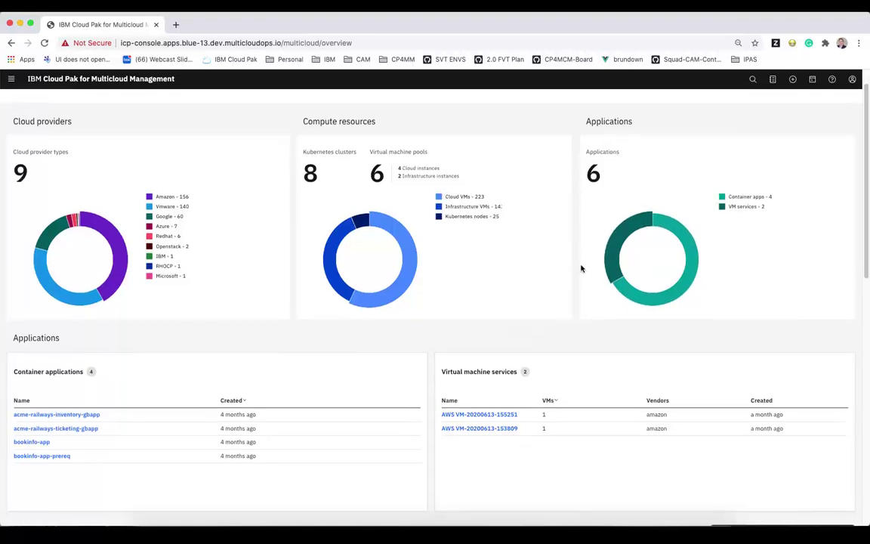
scroll(581, 268, "down", 3)
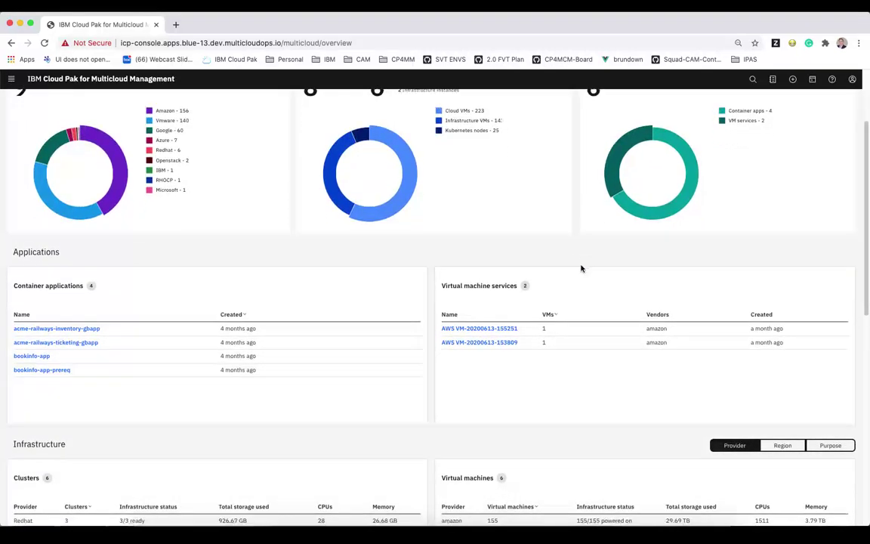
scroll(581, 268, "down", 3)
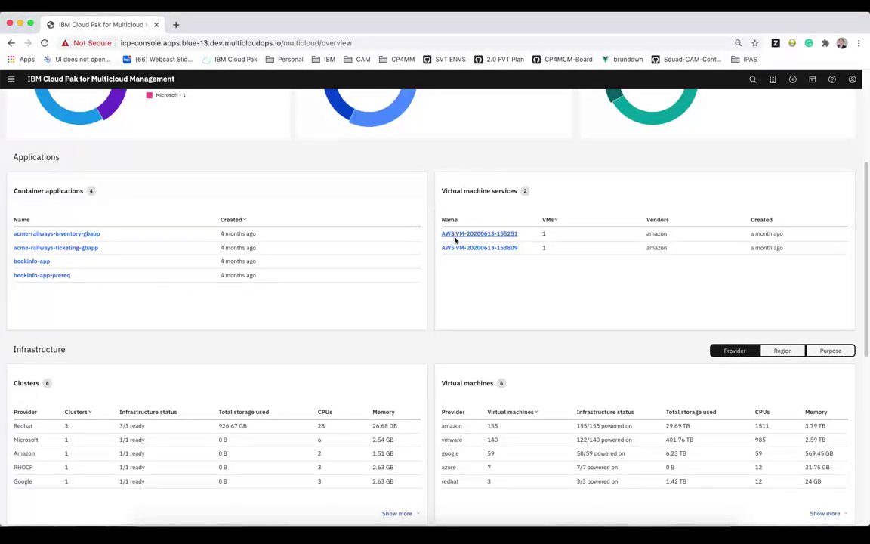
scroll(365, 249, "down", 2)
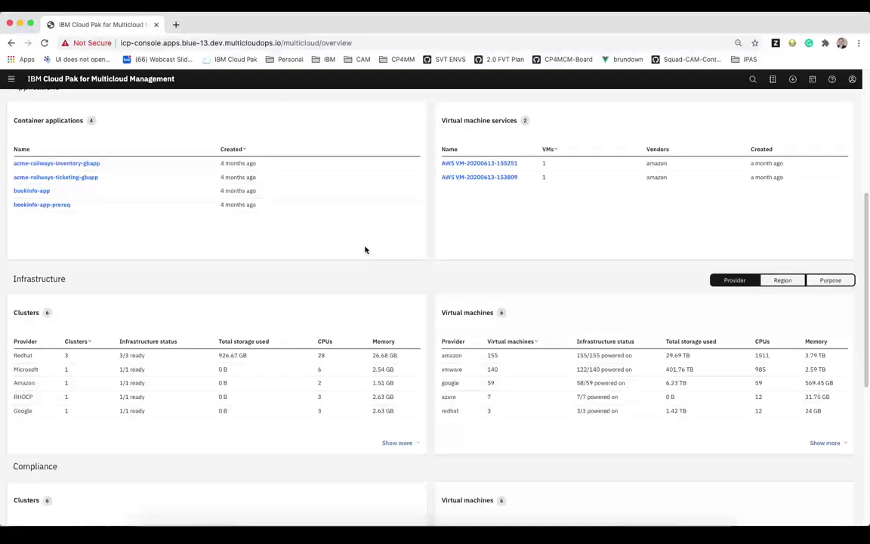
scroll(365, 249, "down", 4)
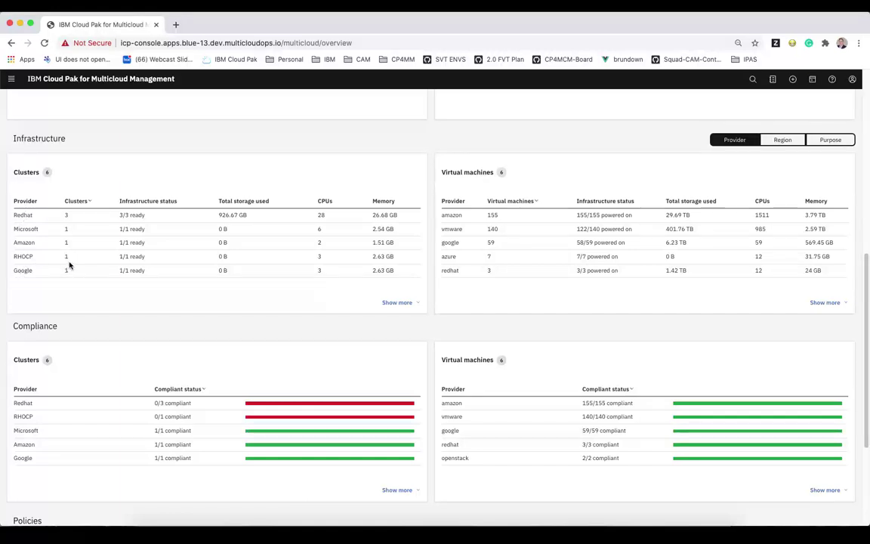
left_click(788, 142)
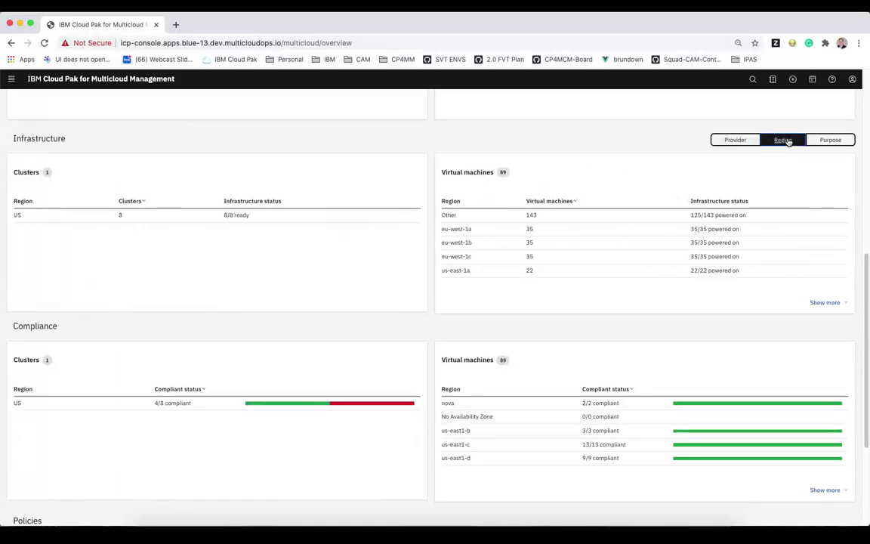
left_click(829, 141)
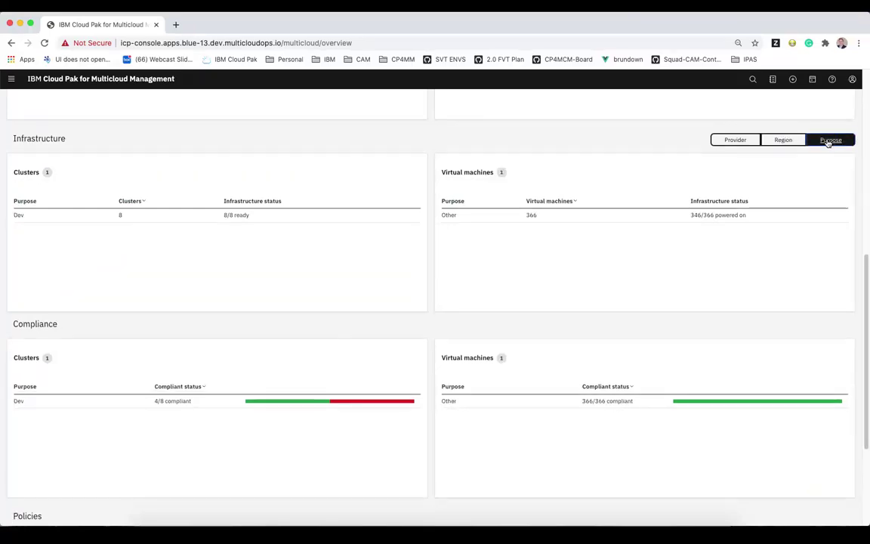
left_click(783, 142)
left_click(735, 141)
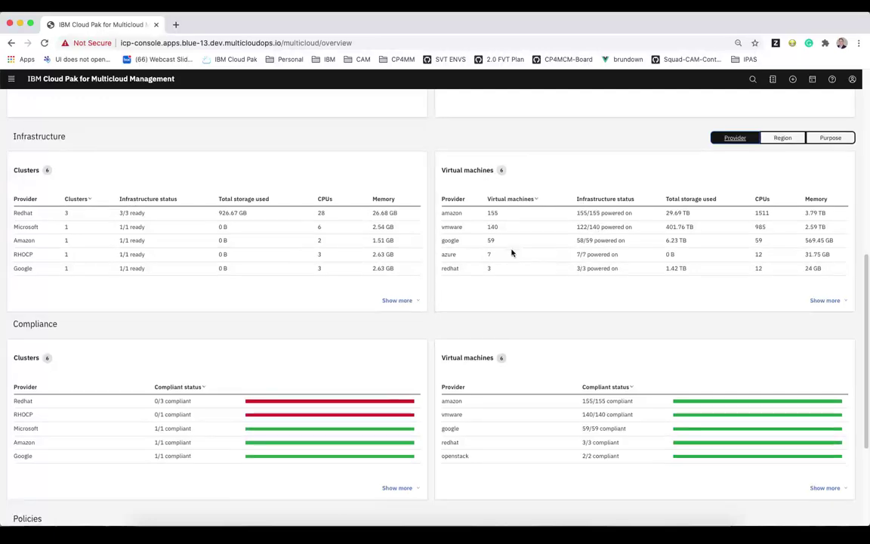
scroll(514, 251, "down", 4)
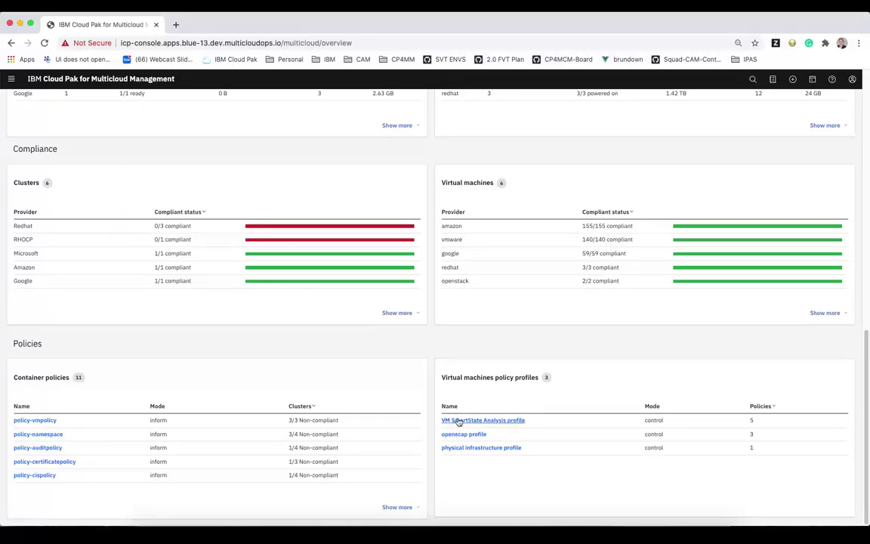
Open the acme-railways-ticketing-gbapp container application from the overview page.
scroll(255, 381, "up", 10)
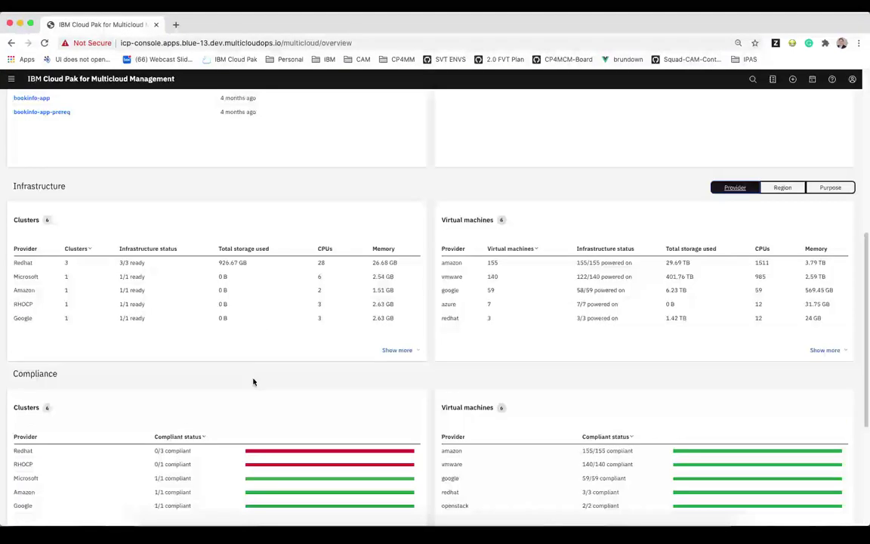
scroll(252, 382, "up", 4)
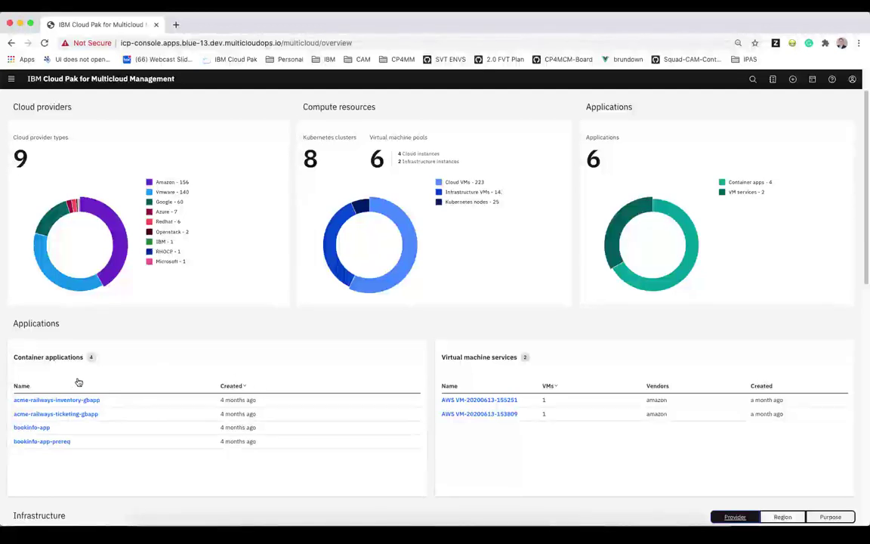
left_click(60, 416)
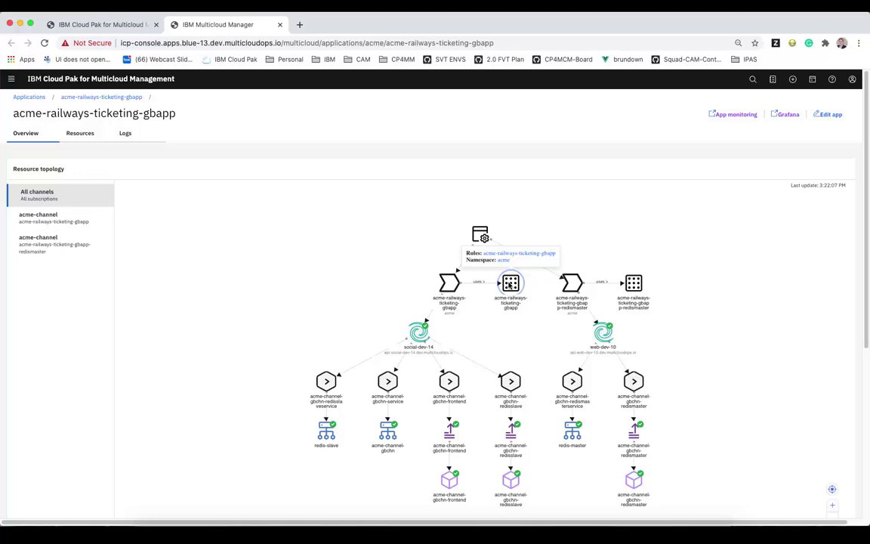
Show the YAML of the acme-railways-ticketing-gbapp-redismaster rules node in the topology and highlight its PlacementRule block.
left_click(635, 284)
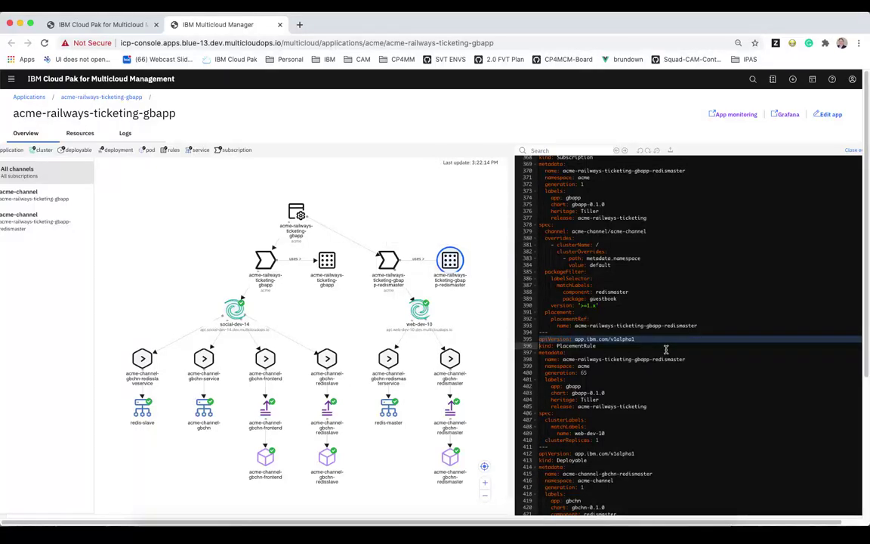
left_click(543, 339)
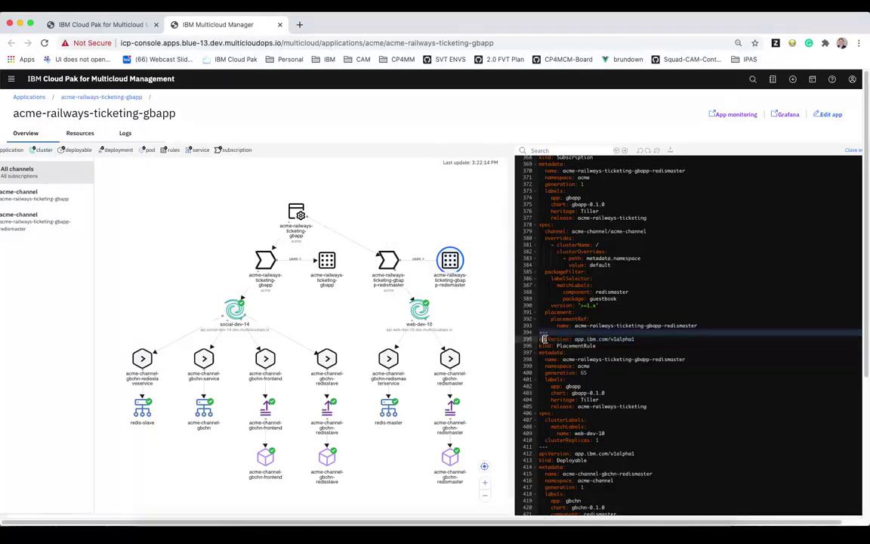
left_click_drag(543, 339, 546, 446)
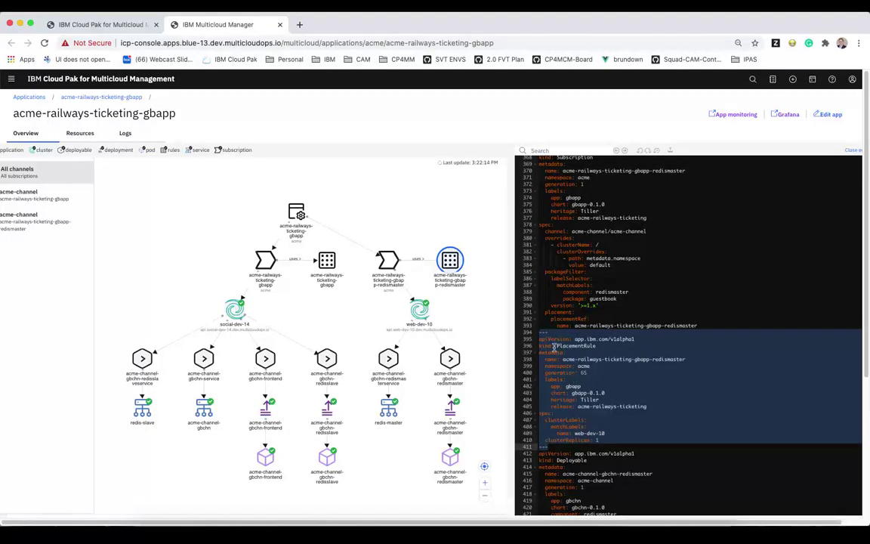
Set the redismaster PlacementRule's matchLabels name to gke-cluster-13c and apply the update, closing the YAML editor when done.
left_click(576, 433)
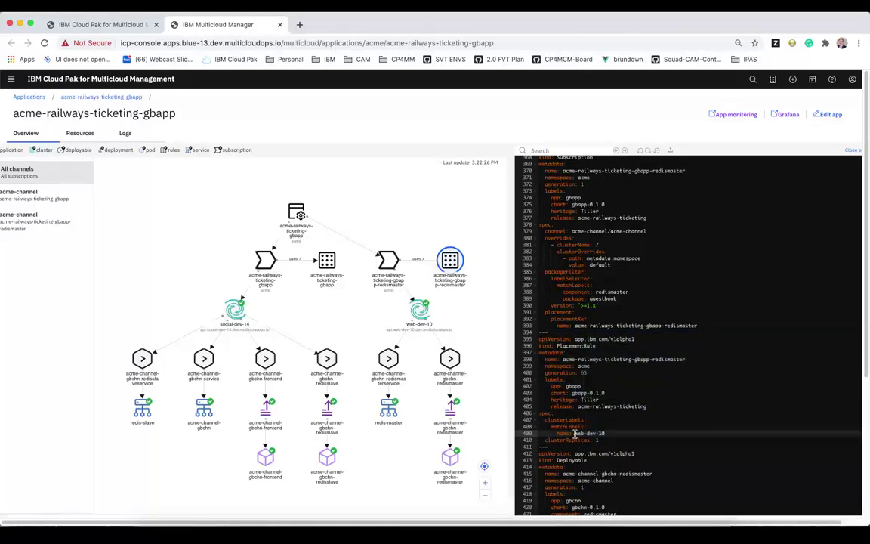
left_click_drag(576, 433, 605, 433)
type("s")
type("u")
left_click(633, 418)
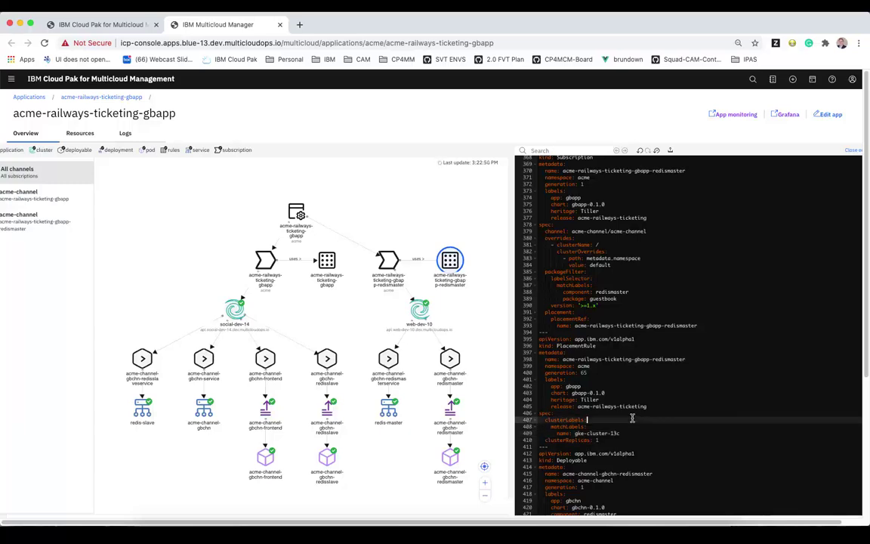
scroll(636, 416, "down", 2)
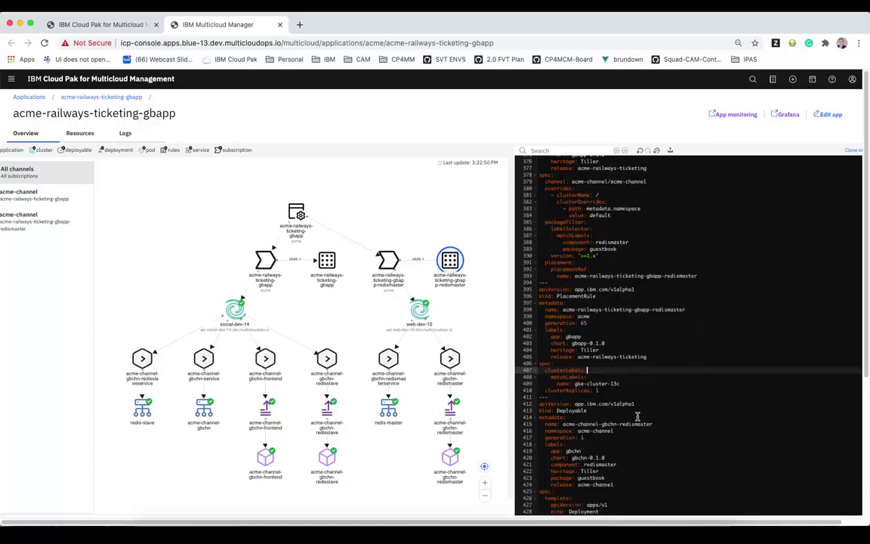
left_click(670, 150)
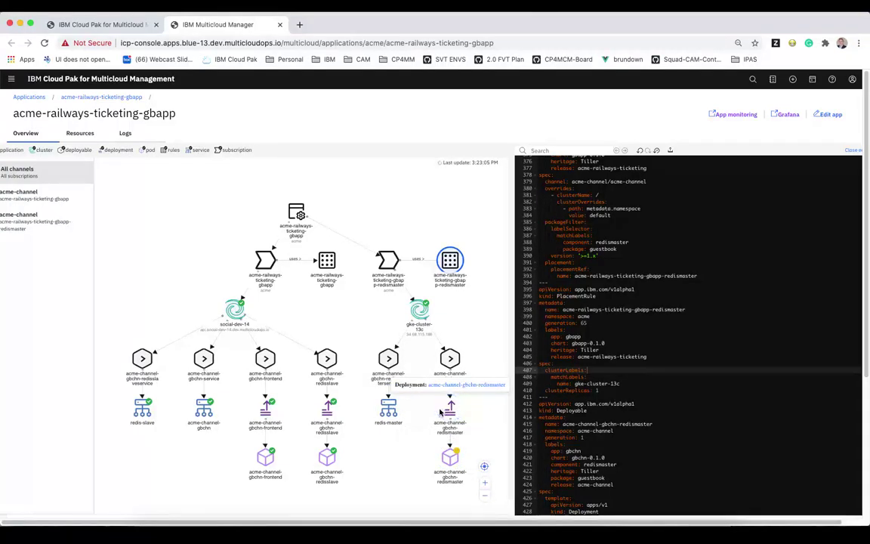
left_click(766, 136)
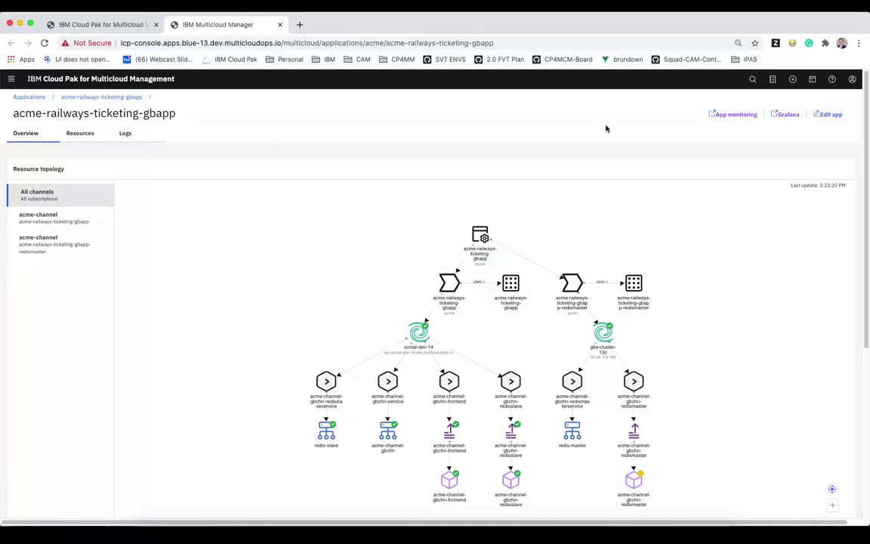
Run the saved search "View Clusters" and examine the related resources and the cluster list.
left_click(753, 80)
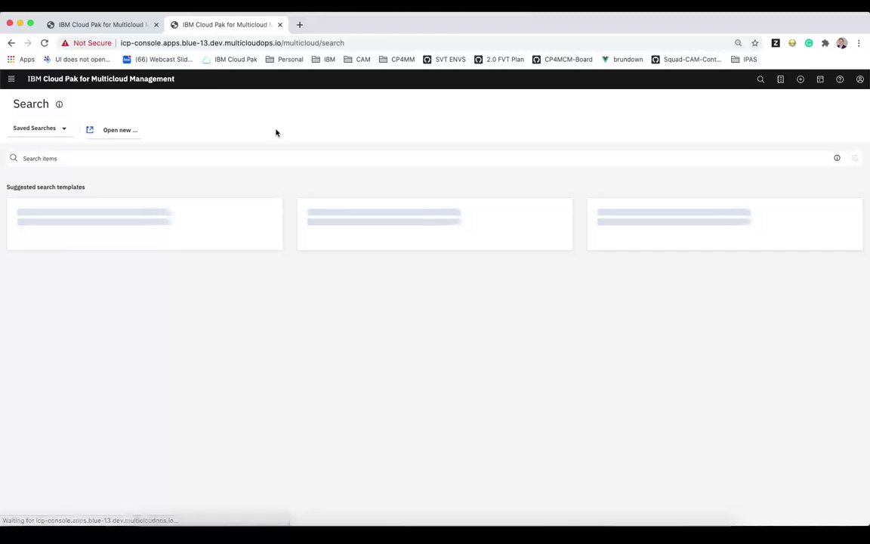
left_click(53, 130)
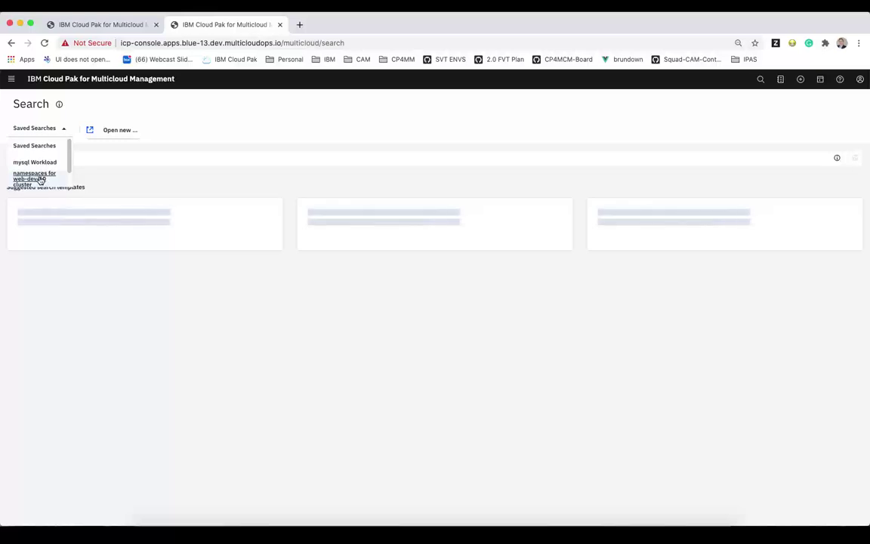
scroll(36, 175, "down", 1)
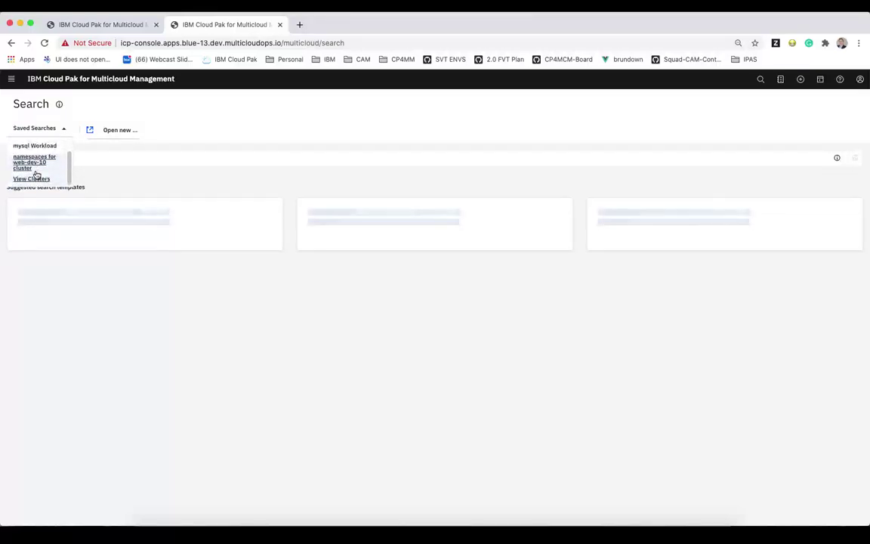
left_click(34, 178)
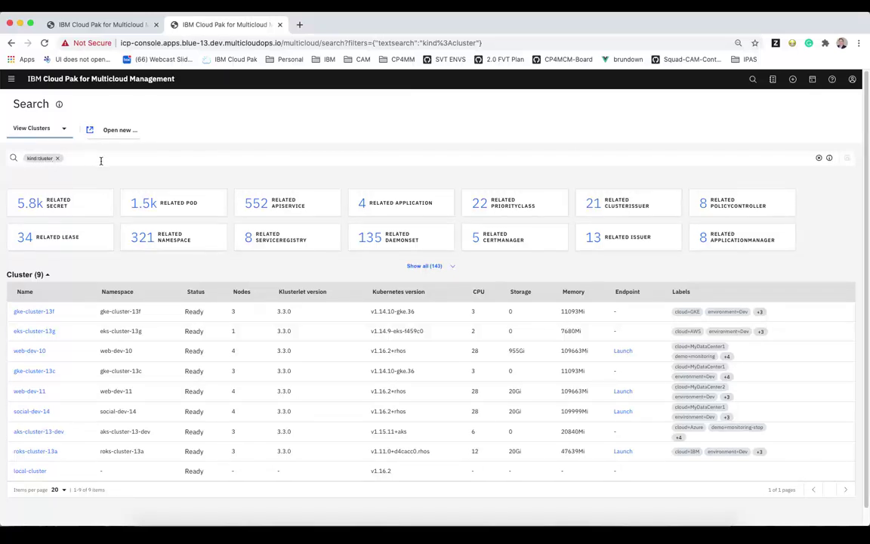
scroll(100, 161, "down", 1)
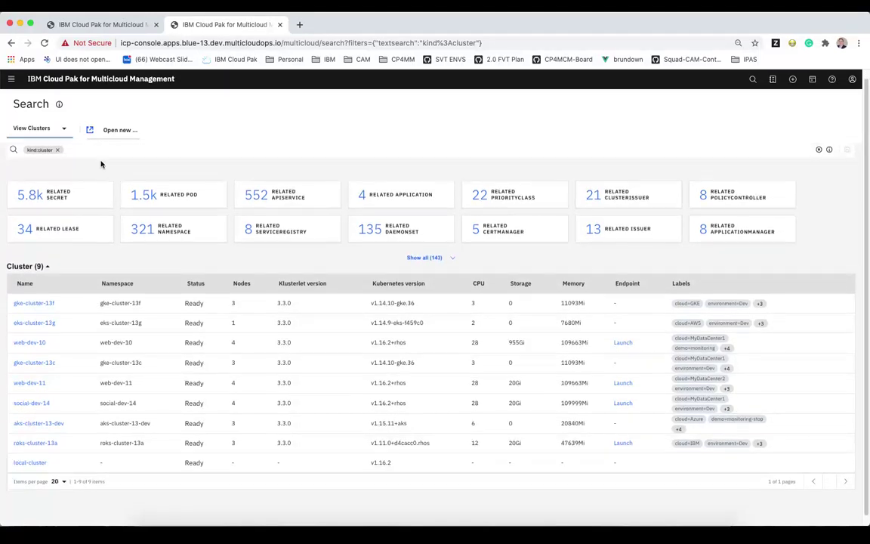
scroll(101, 164, "down", 2)
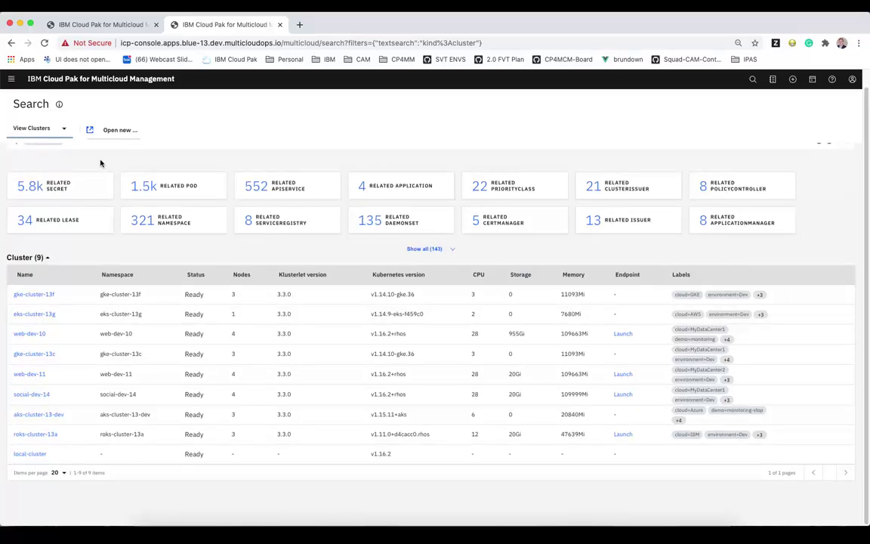
scroll(100, 164, "up", 3)
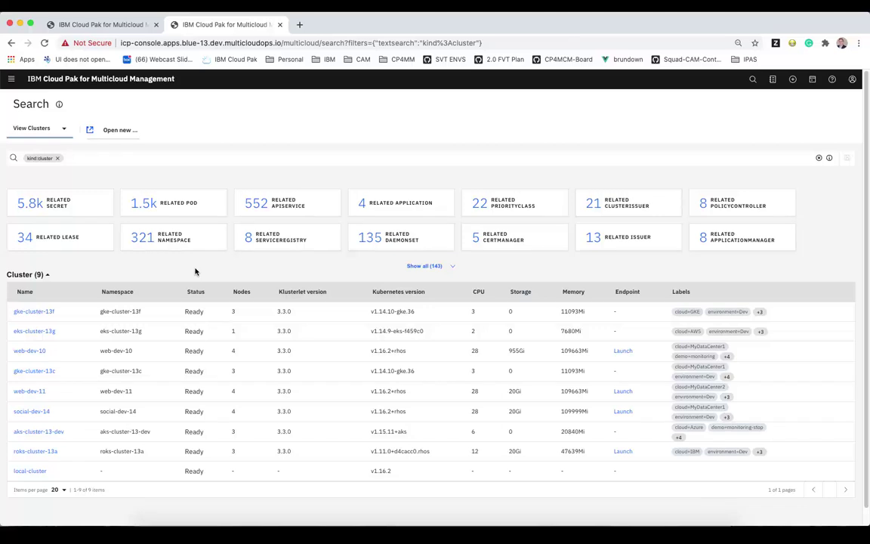
scroll(195, 272, "down", 1)
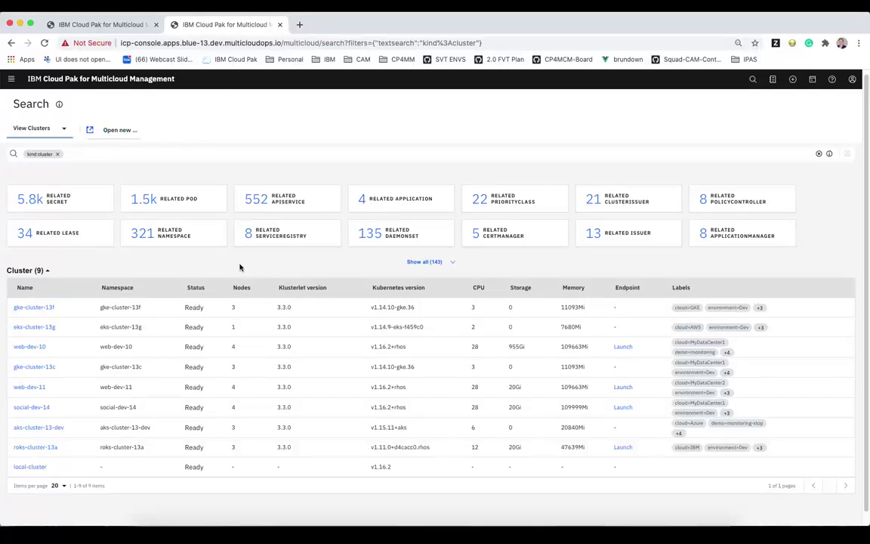
Highlight the cloud=MyDataCenter1 labels of web-dev-10, gke-cluster-13c and social-dev-14 in the cluster list.
scroll(240, 268, "down", 1)
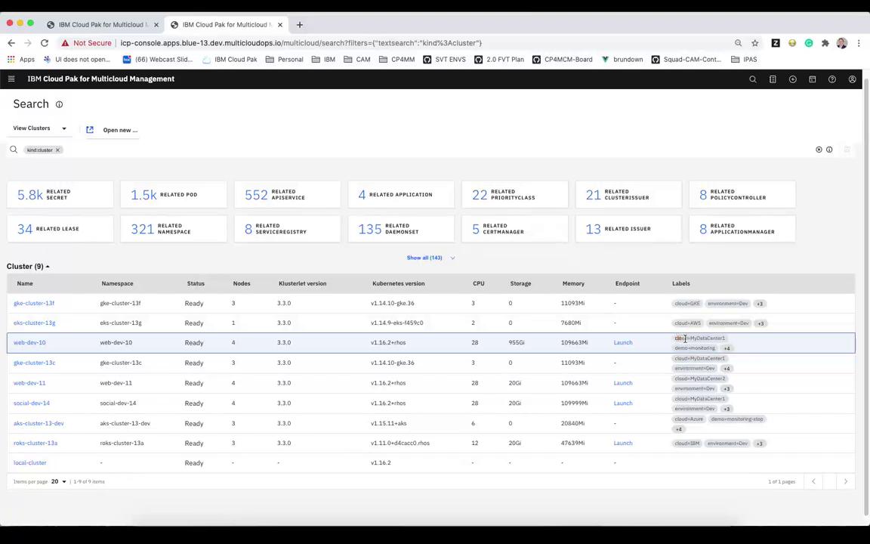
left_click_drag(685, 340, 727, 342)
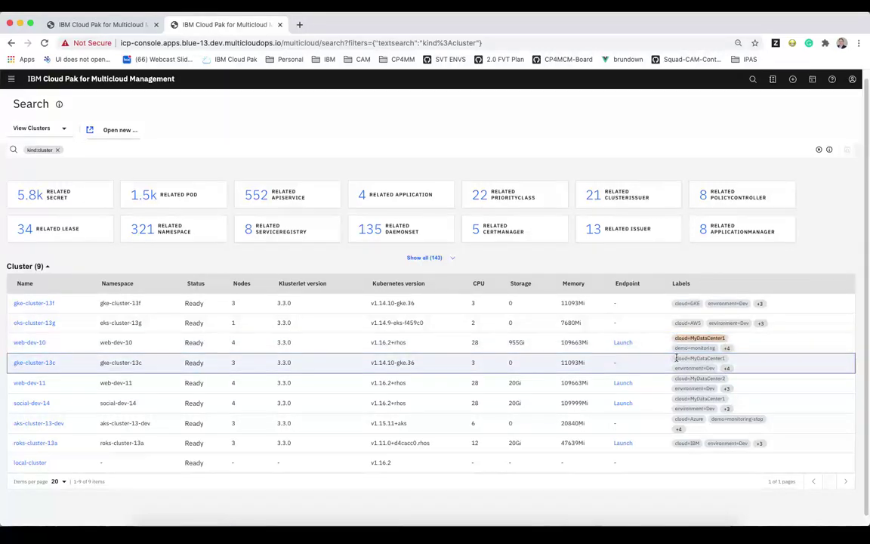
left_click_drag(676, 359, 728, 361)
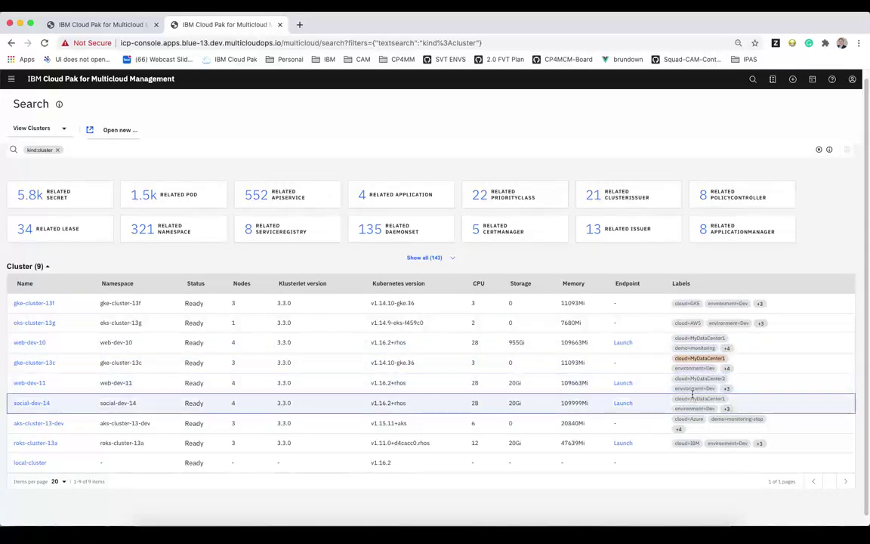
left_click_drag(678, 398, 721, 399)
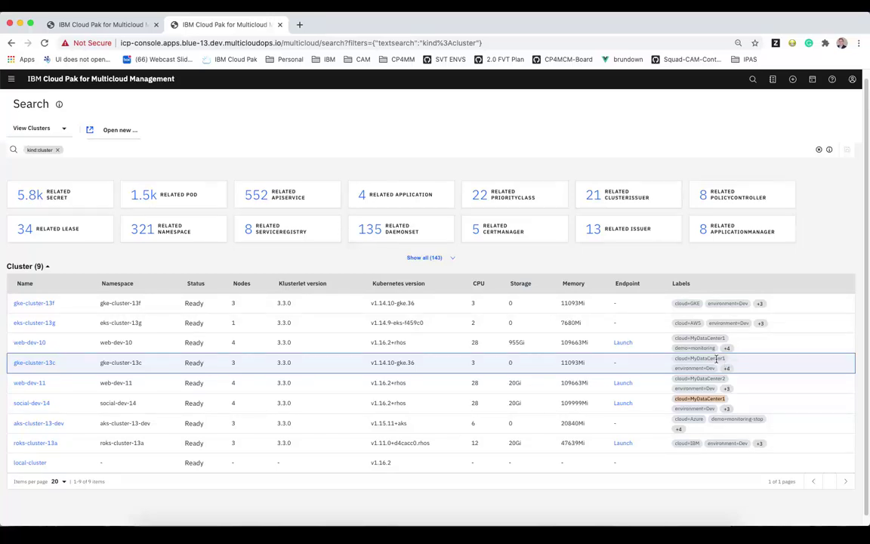
left_click_drag(676, 358, 731, 360)
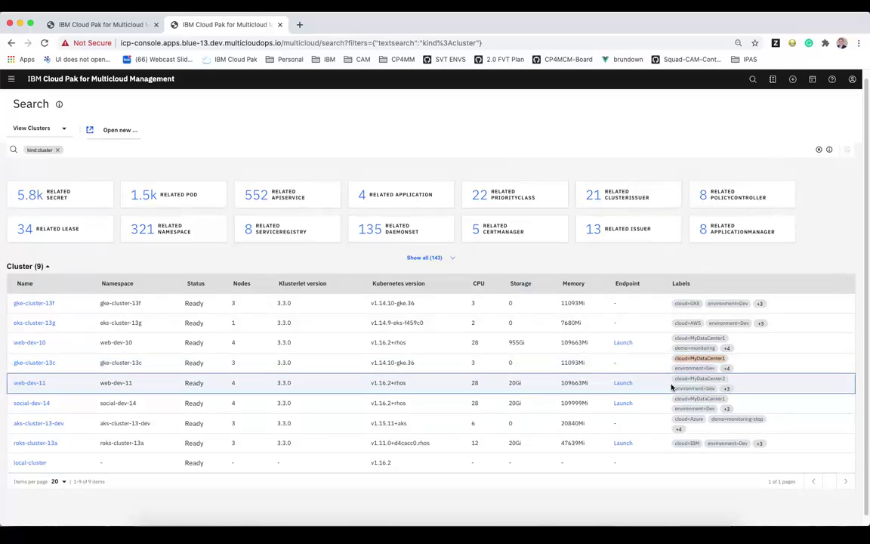
left_click_drag(676, 399, 730, 403)
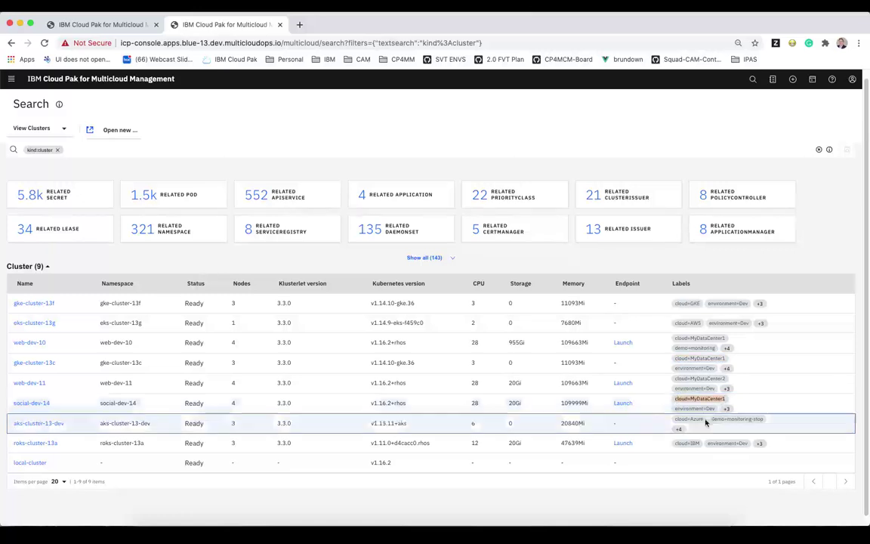
Filter the cluster search by the label cloud=MyDataCenter1 and dismiss the filter suggestions.
left_click(97, 150)
type("lablel")
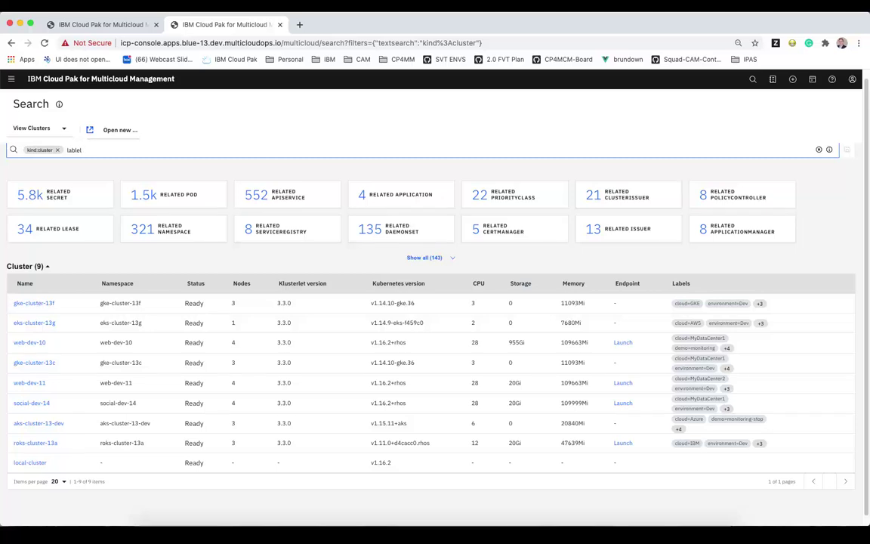
key("BackSpace")
key("BackSpace")
key("BackSpace")
key("BackSpace")
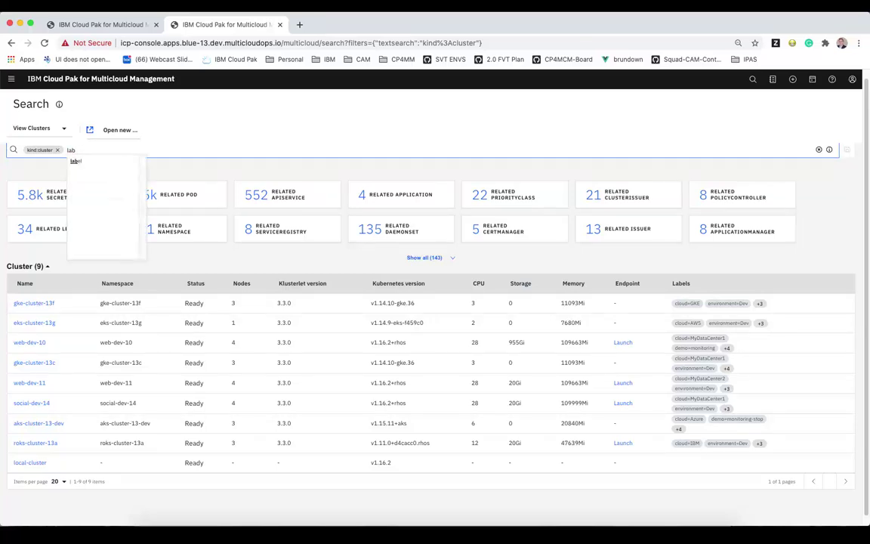
left_click(76, 161)
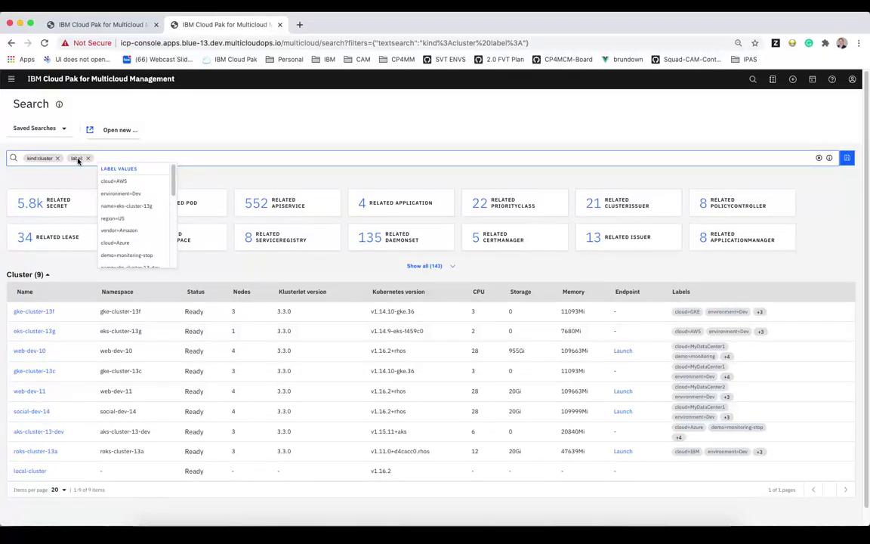
type("c")
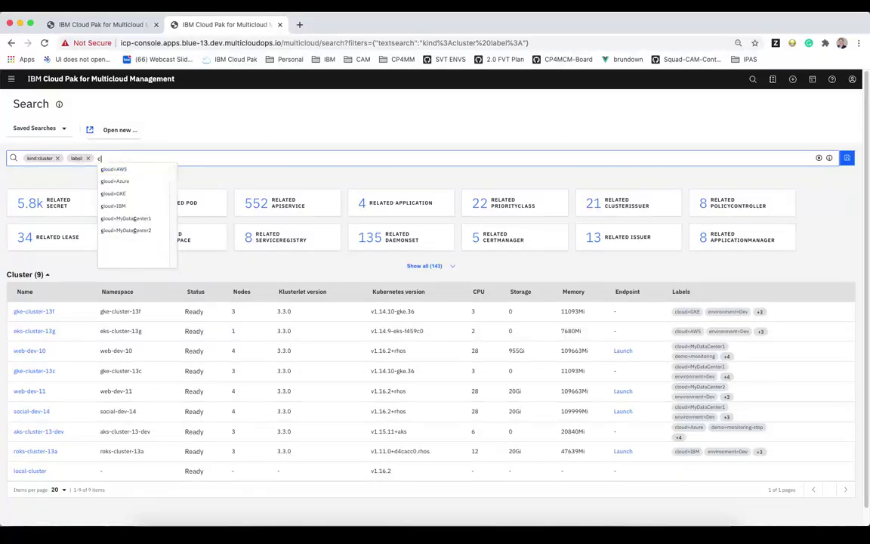
left_click(114, 219)
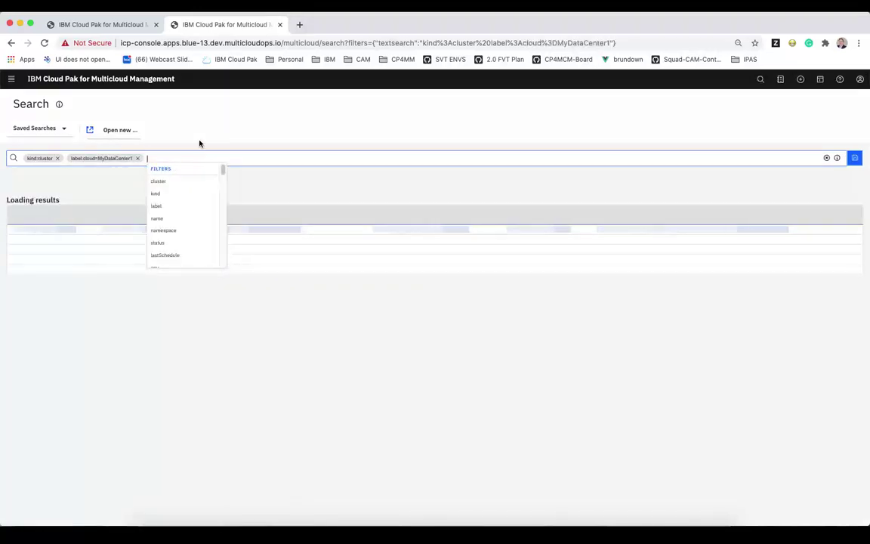
left_click(143, 340)
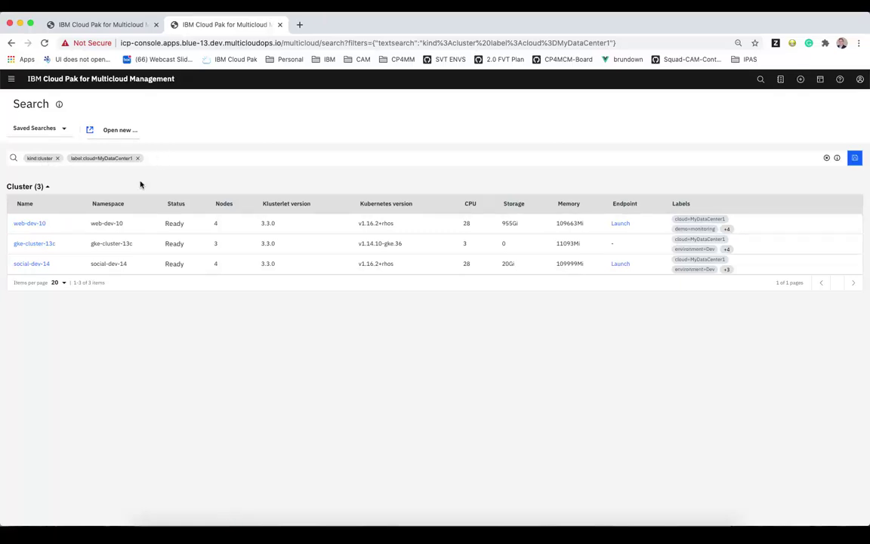
Run the saved search "namespaces for web-dev-10 cluster" and look through the listed namespaces.
left_click(64, 131)
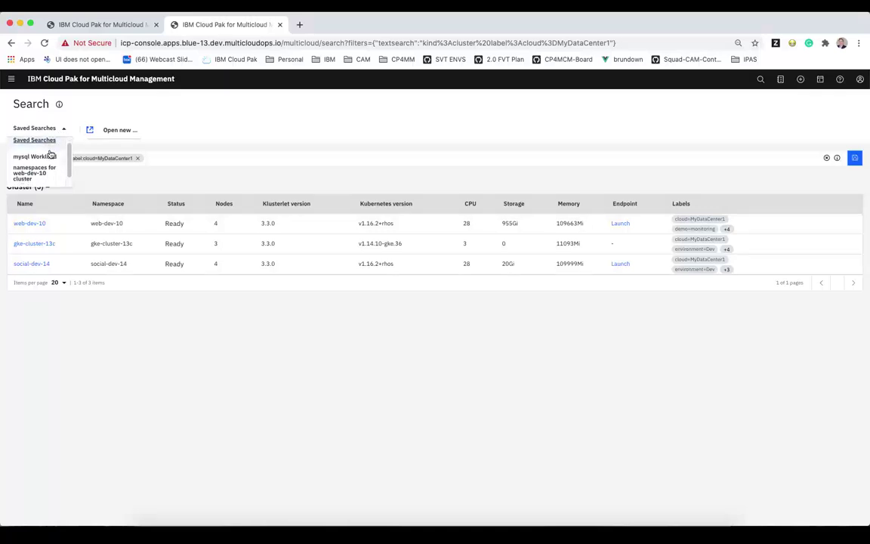
left_click(34, 172)
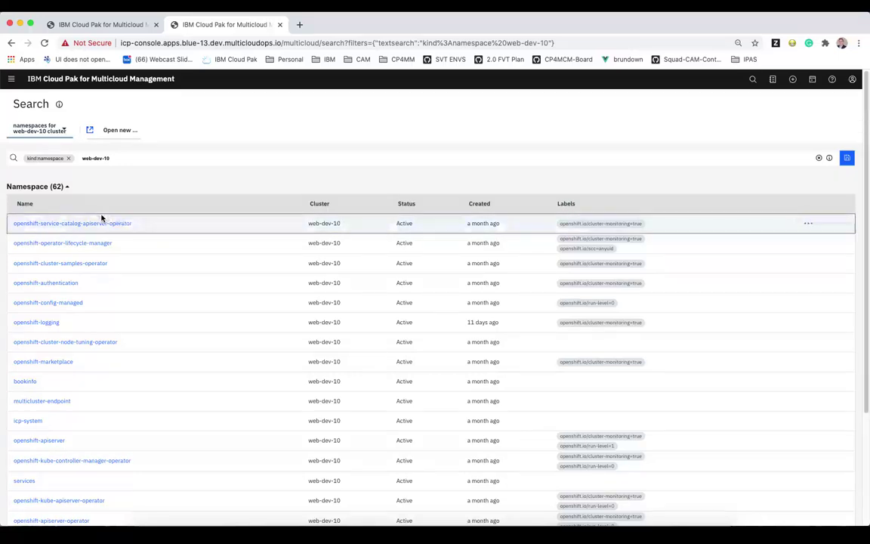
scroll(147, 224, "down", 1)
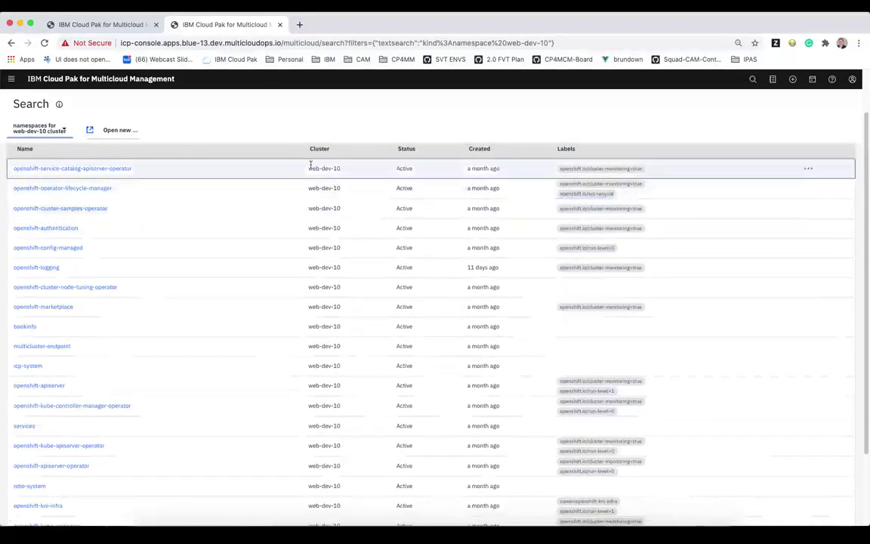
scroll(315, 175, "up", 1)
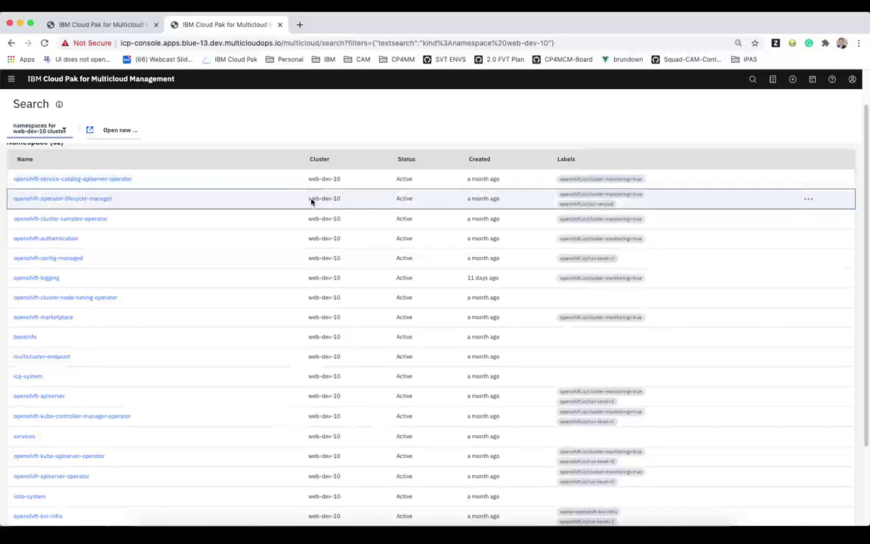
scroll(59, 345, "down", 2)
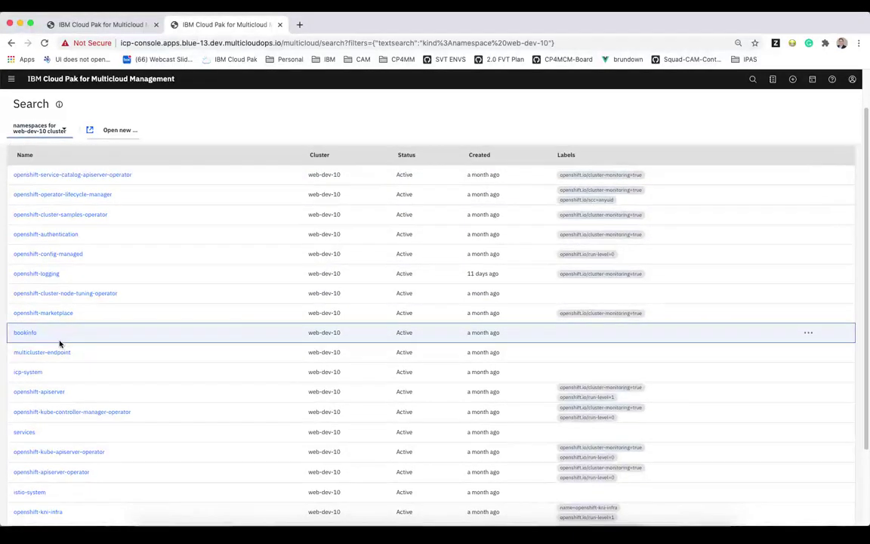
scroll(59, 346, "down", 1)
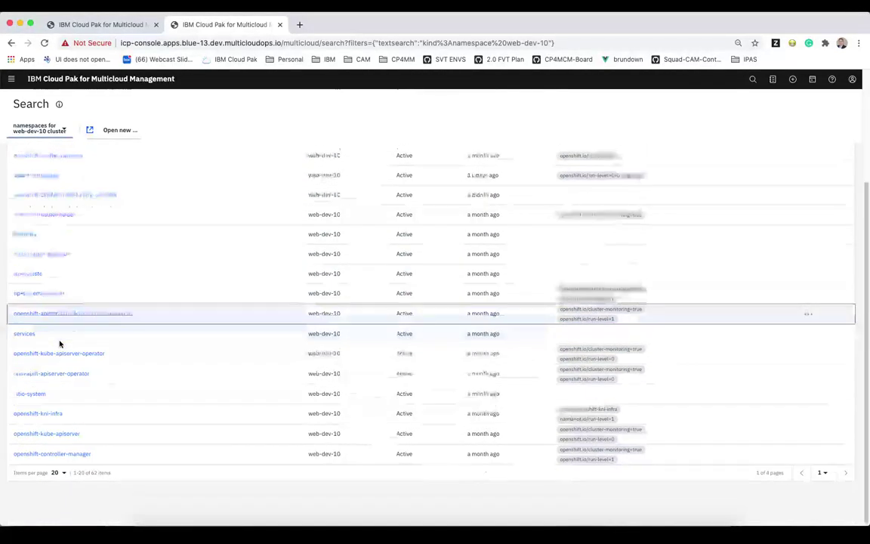
Show 100 namespaces per page and look through the list to find the web-dev-10 namespace.
left_click(64, 475)
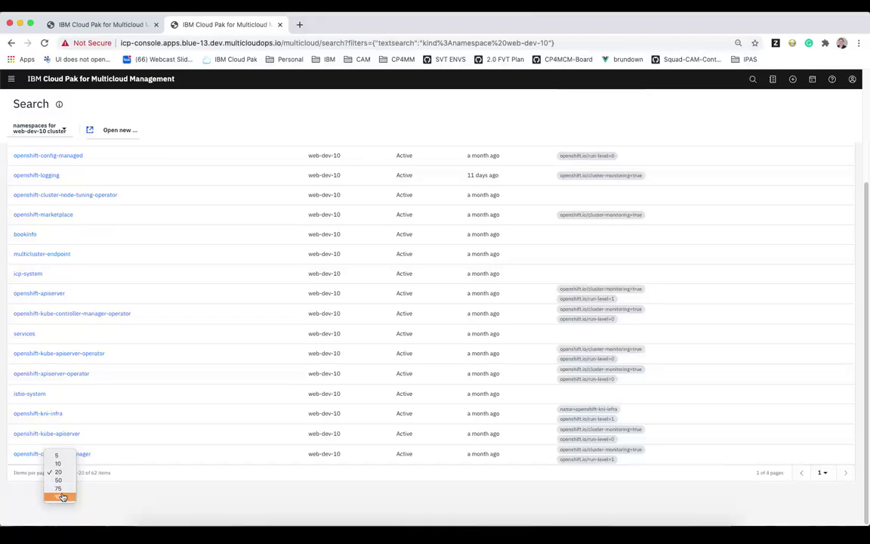
left_click(66, 493)
scroll(68, 420, "down", 2)
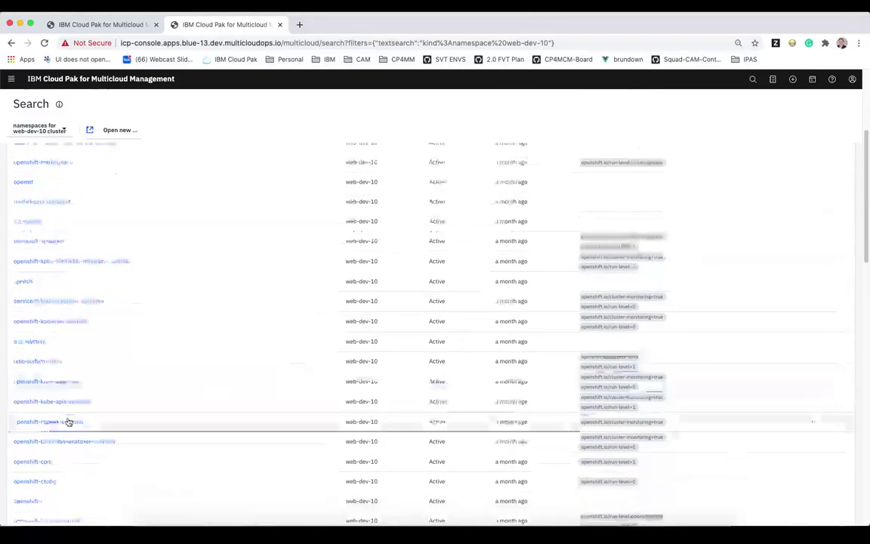
scroll(68, 422, "down", 8)
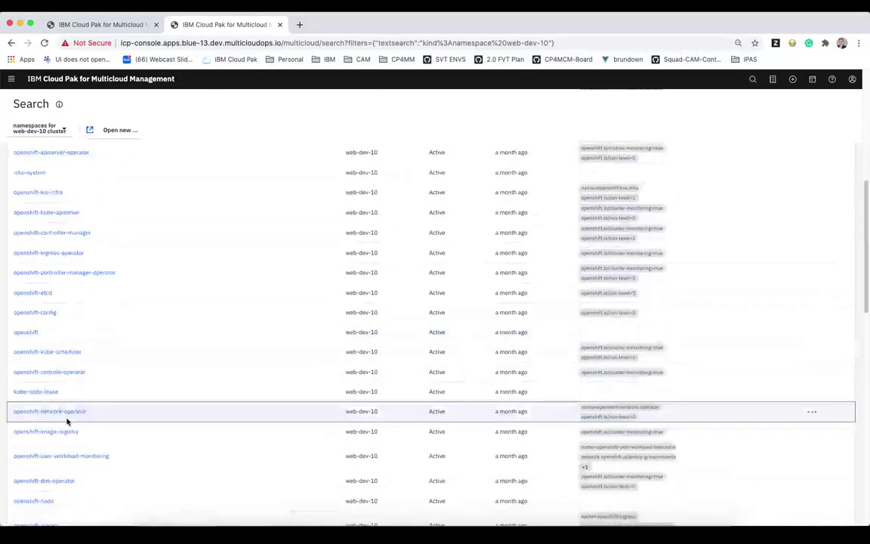
scroll(67, 422, "down", 5)
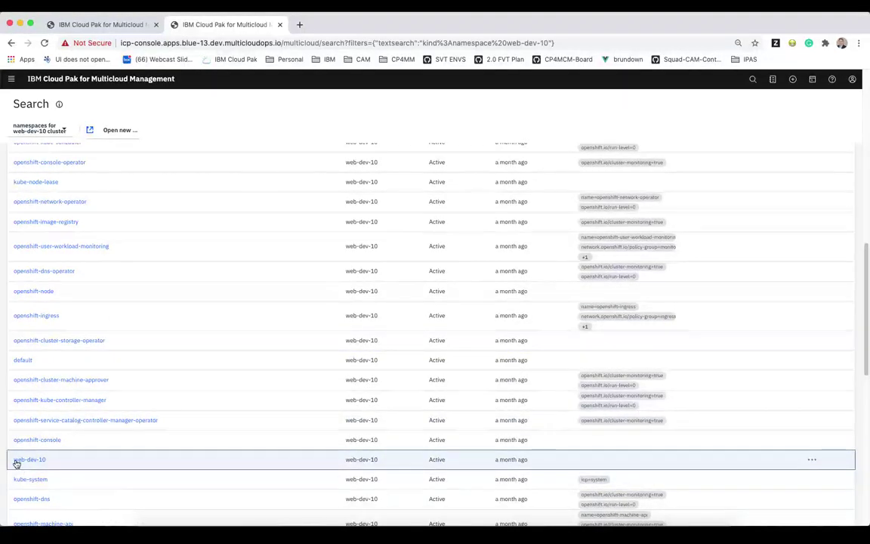
Highlight the namespace name and cluster name in the web-dev-10 row to compare them, then return to the start of the list.
left_click_drag(54, 462, 13, 462)
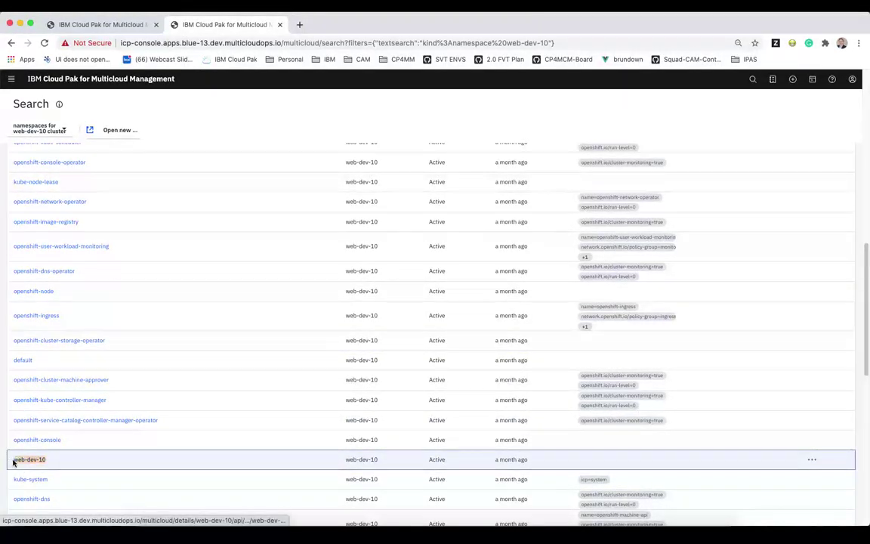
left_click_drag(385, 460, 322, 463)
left_click_drag(51, 460, 12, 462)
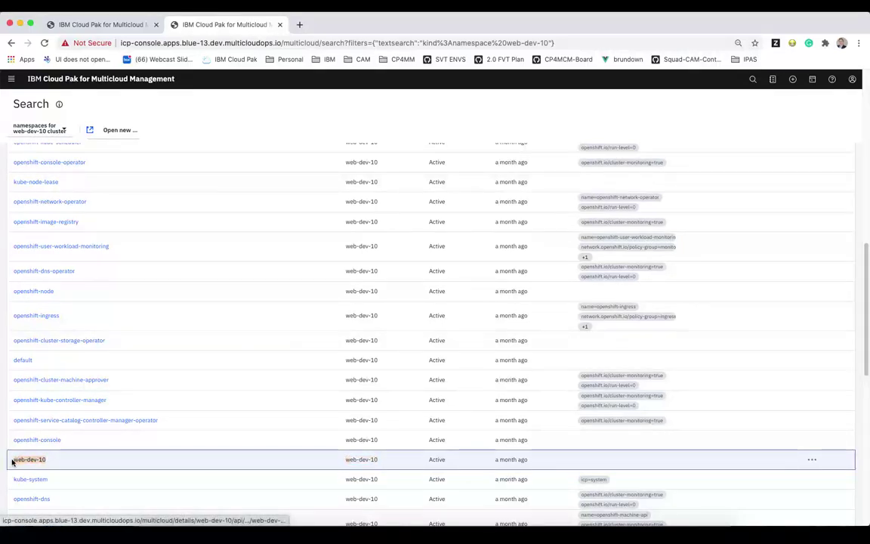
left_click(58, 465)
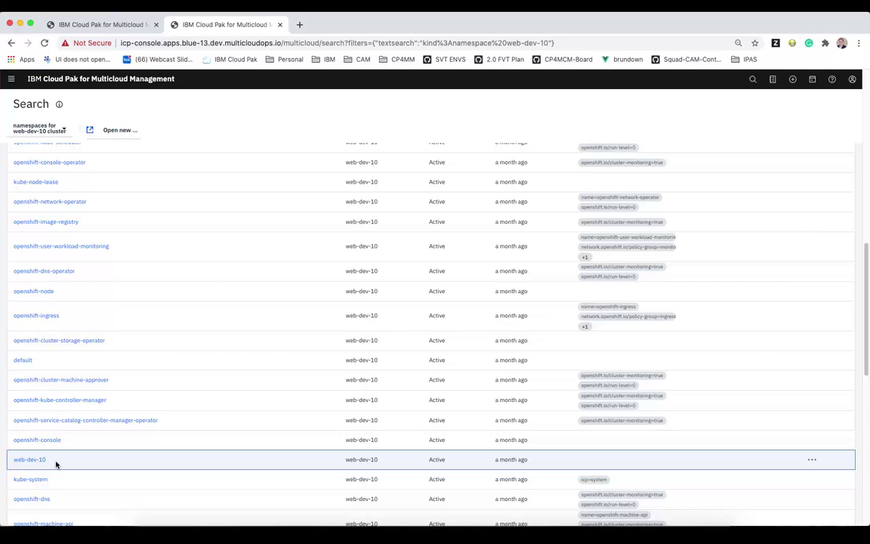
left_click_drag(402, 460, 345, 462)
left_click_drag(75, 461, 14, 461)
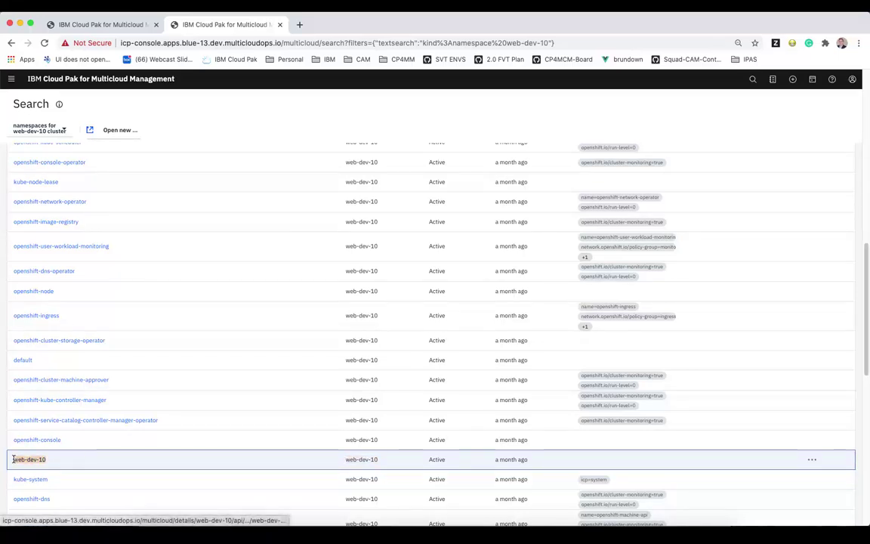
left_click(110, 462)
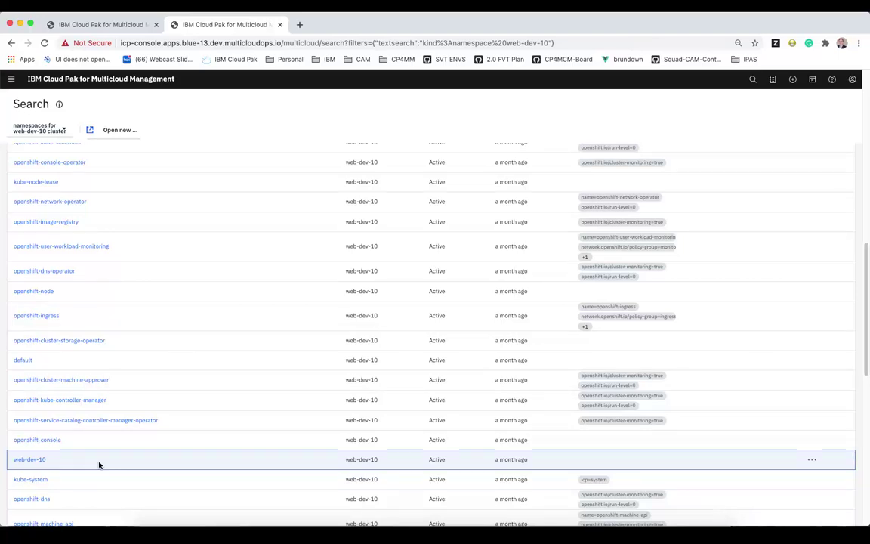
scroll(98, 465, "up", 15)
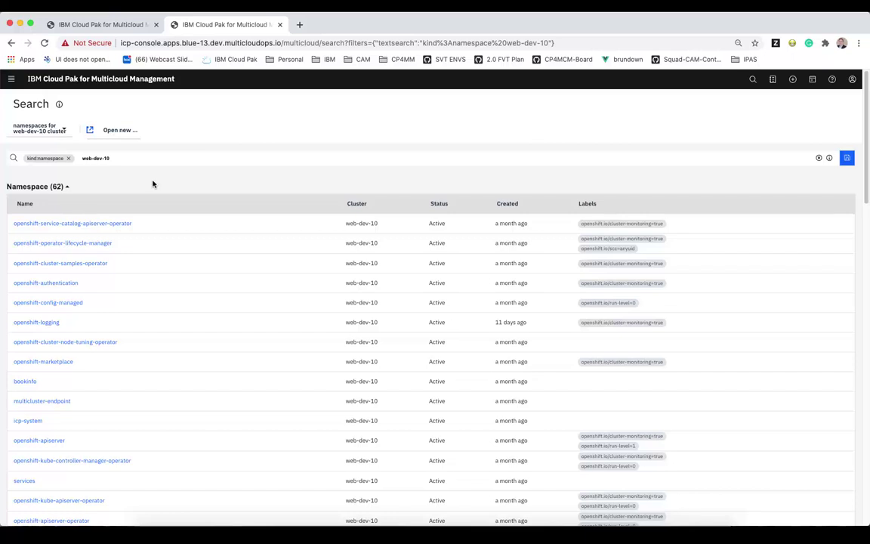
Open the Govern risk page and examine the violation highlights, standards summary and container policies table.
left_click(12, 78)
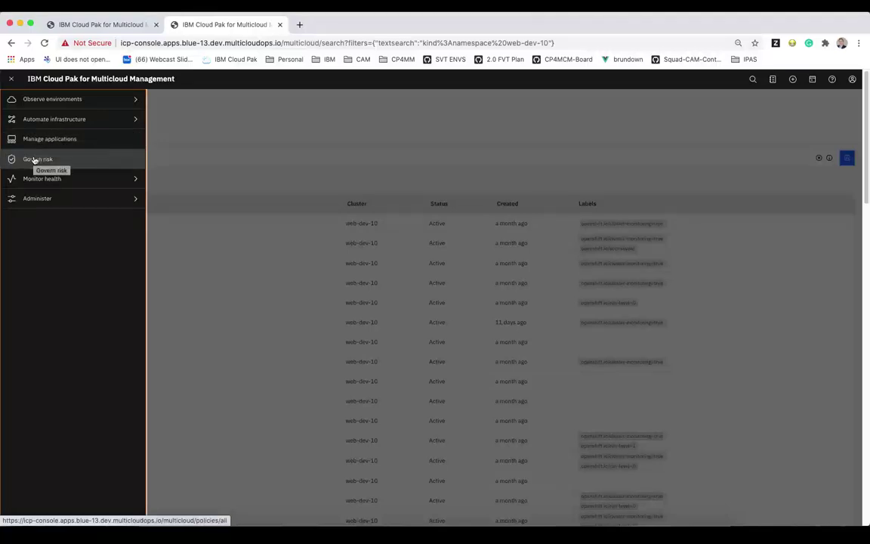
left_click(46, 159)
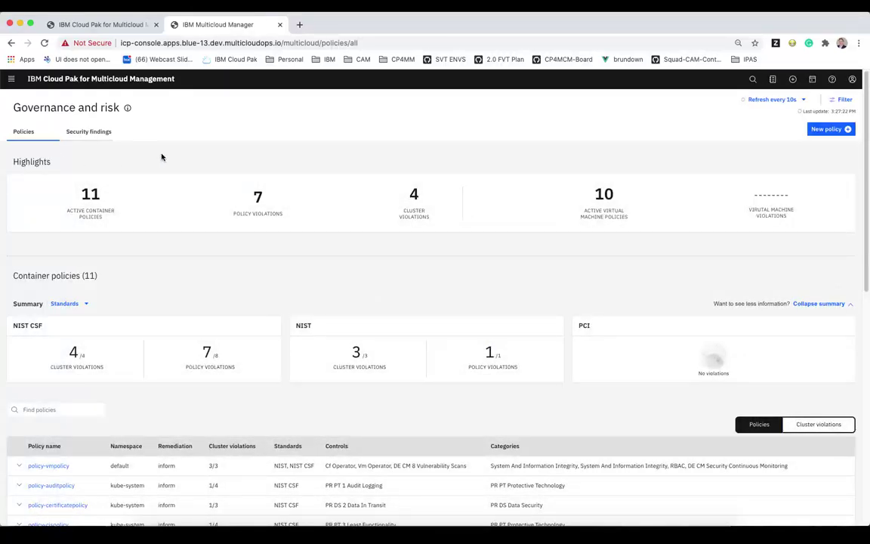
scroll(239, 215, "down", 1)
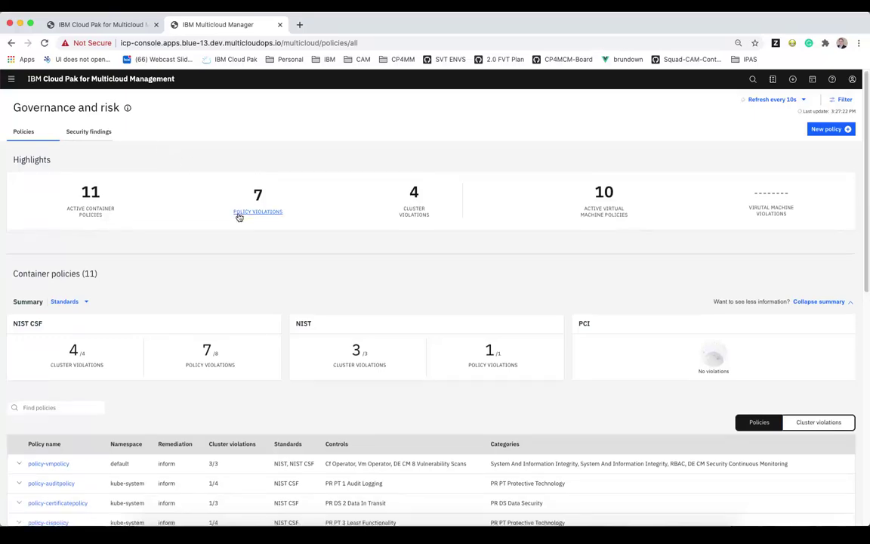
scroll(238, 217, "down", 3)
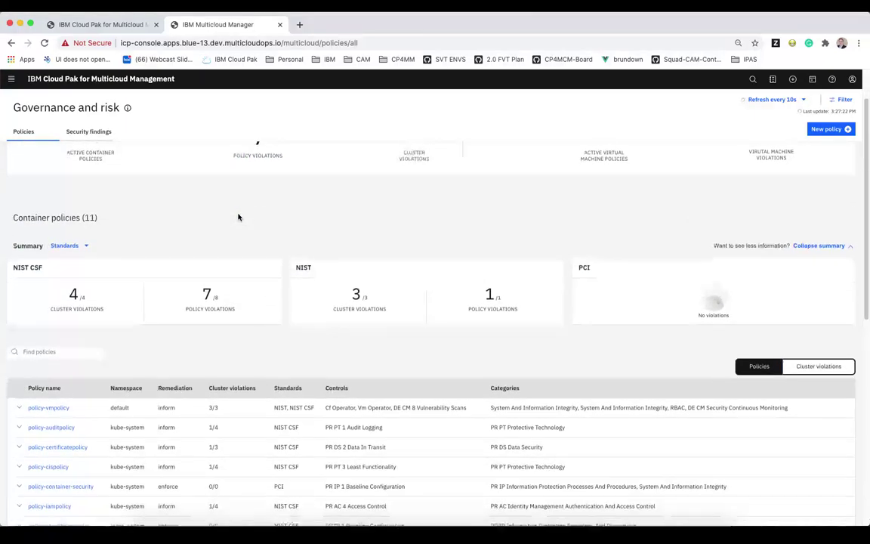
scroll(237, 216, "down", 4)
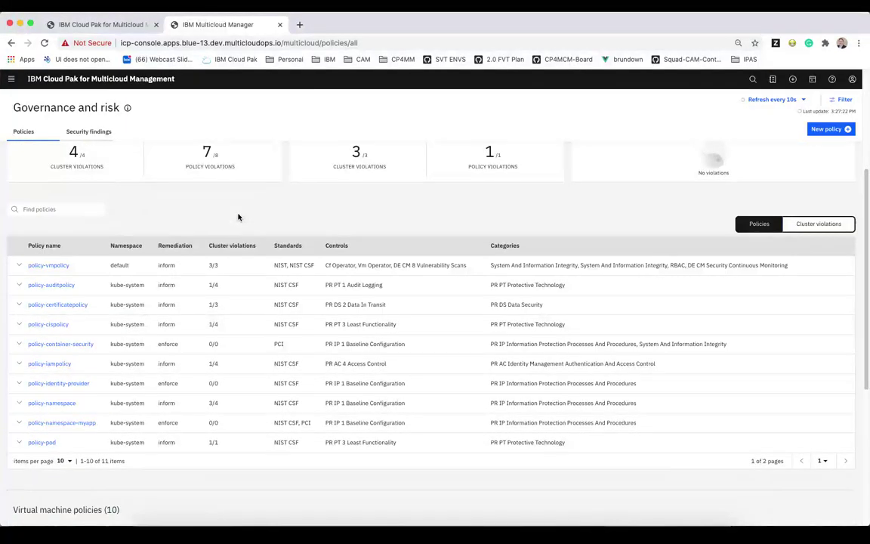
scroll(238, 217, "down", 1)
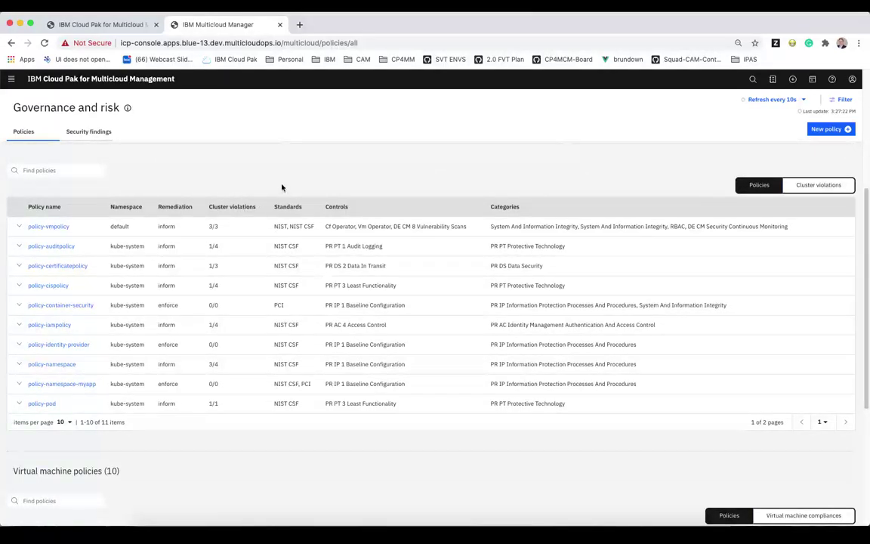
Start a new governance policy and name it policy-webinar-demo.
left_click(825, 130)
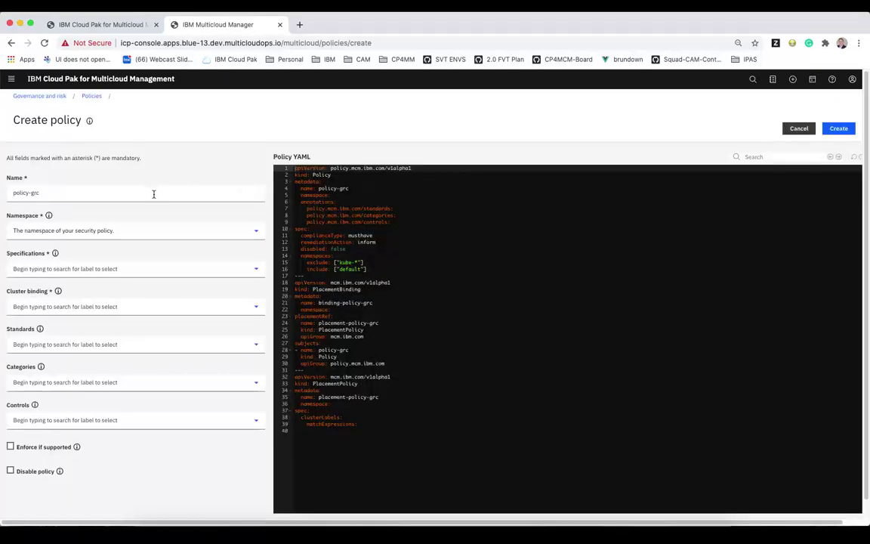
left_click(154, 194)
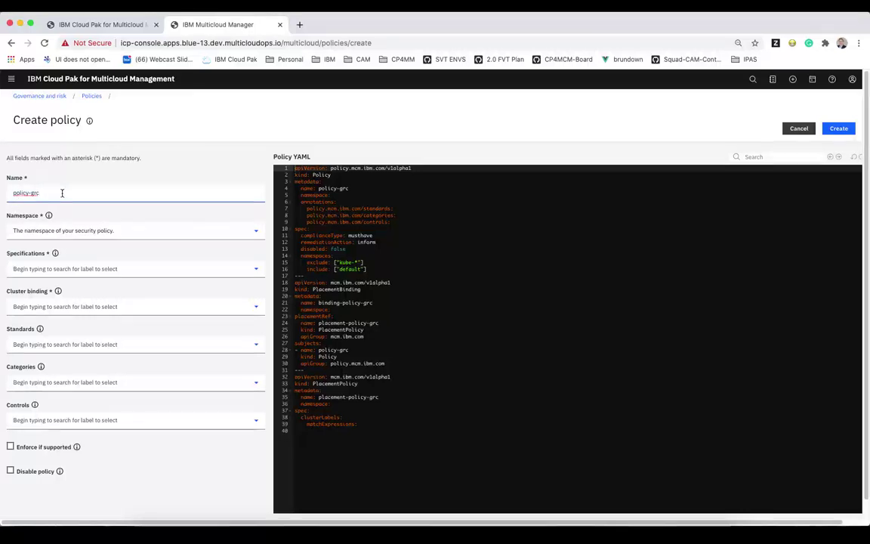
key("BackSpace")
key("BackSpace")
key("BackSpace")
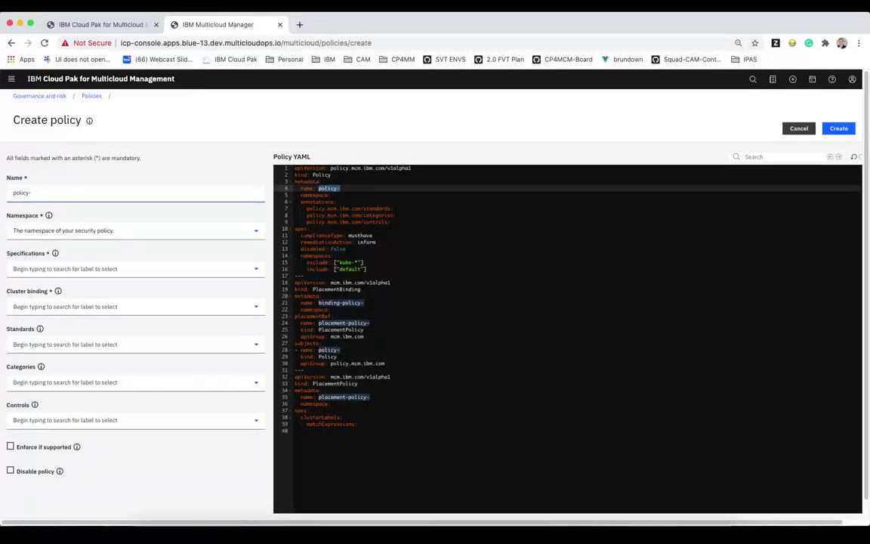
type("webinar")
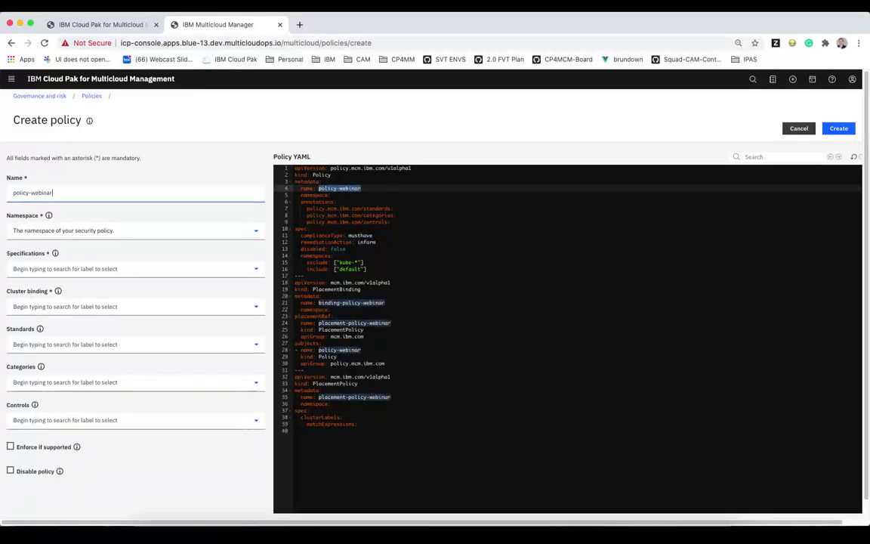
type("-demo")
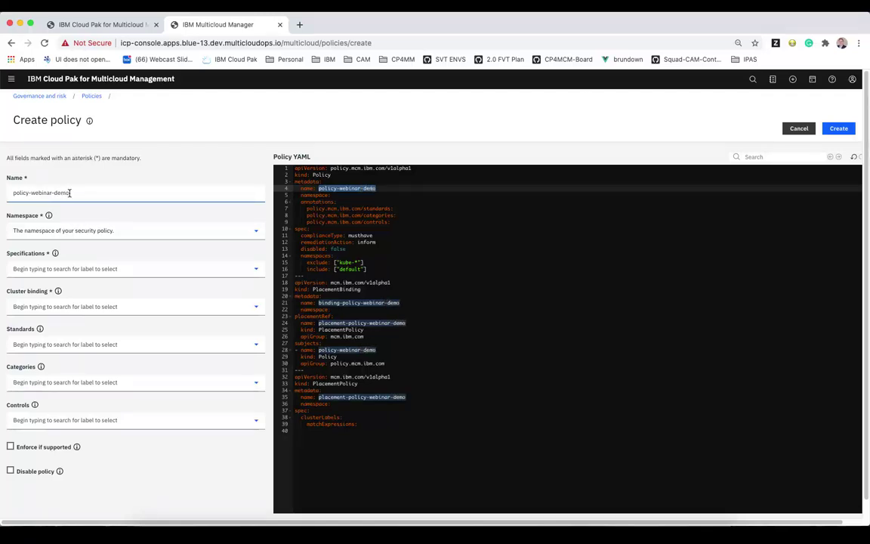
Set the new policy's namespace to kube-system.
left_click(92, 230)
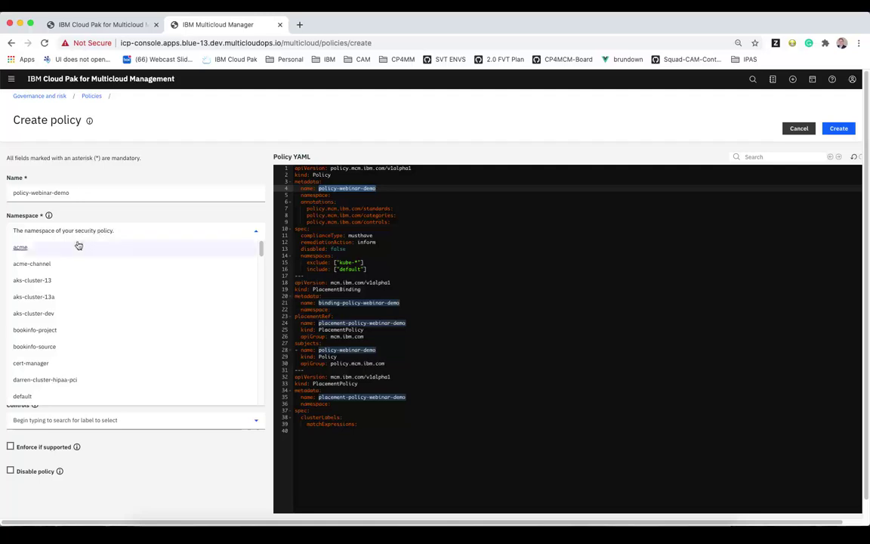
scroll(64, 296, "down", 8)
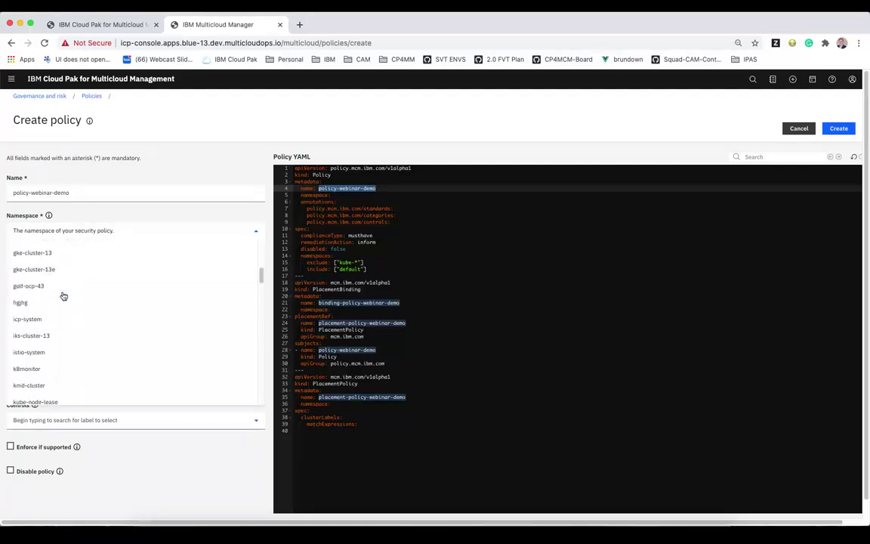
scroll(64, 296, "down", 3)
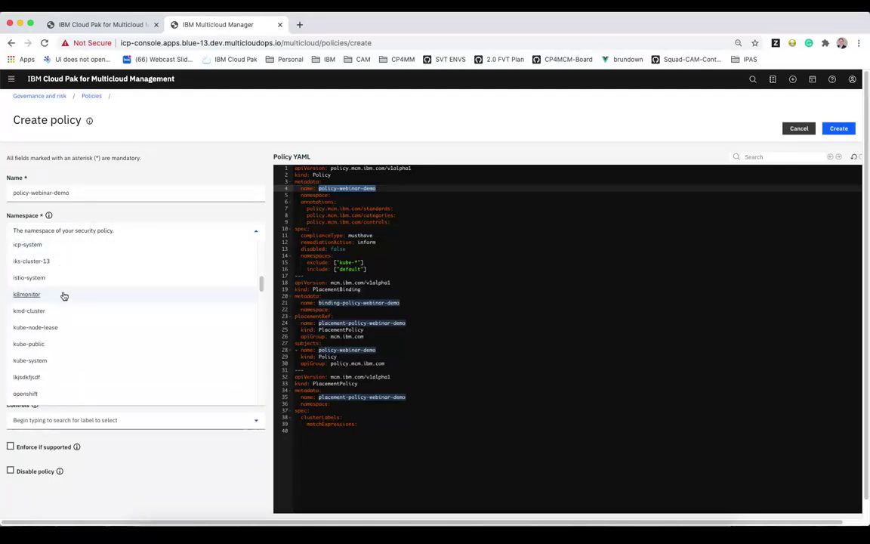
left_click(37, 361)
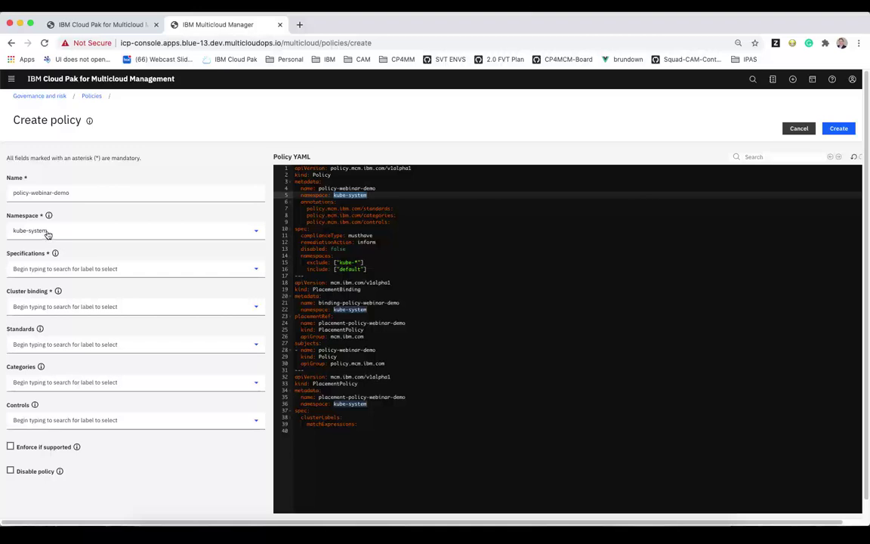
Add the specification "Namespace - must have namespace 'prod'" to the policy.
left_click(45, 271)
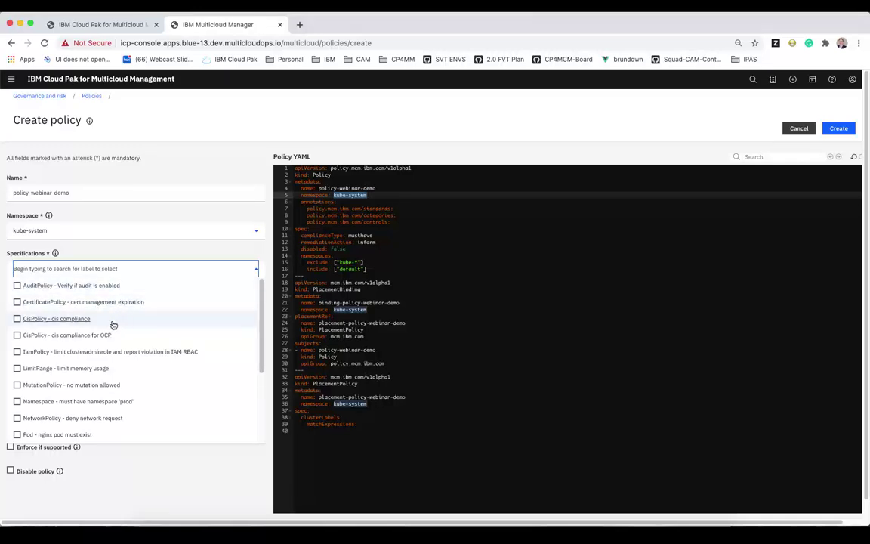
scroll(111, 326, "down", 1)
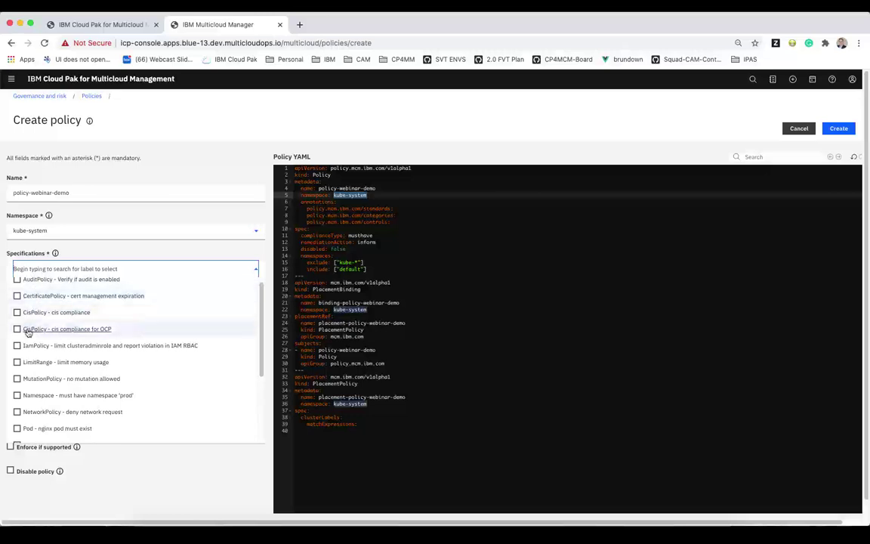
left_click(18, 396)
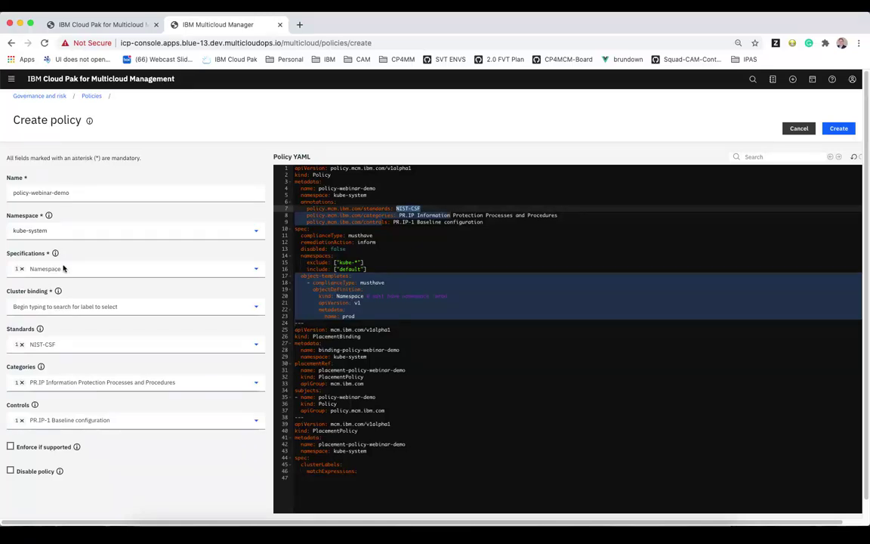
Look through the available cluster labels and bind the policy to clusters with the label cloud: "MyDataCenter1".
left_click(42, 308)
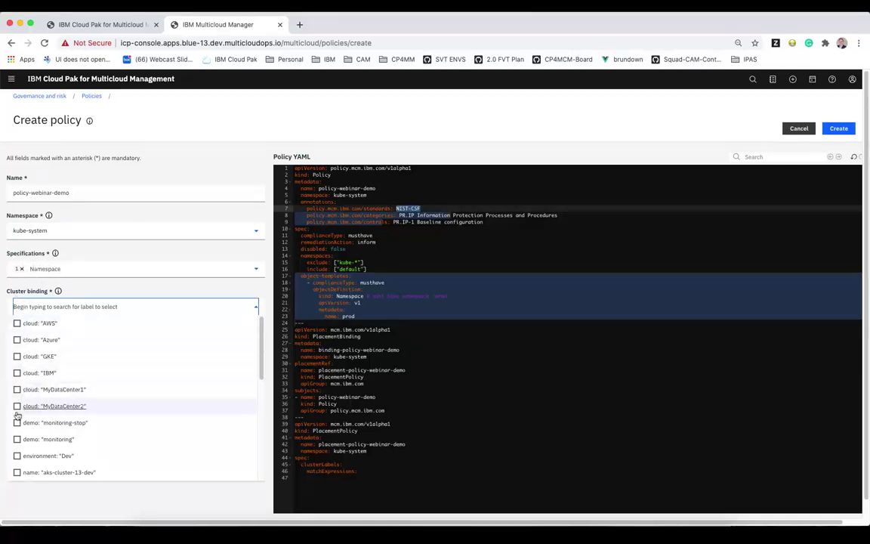
scroll(34, 444, "down", 10)
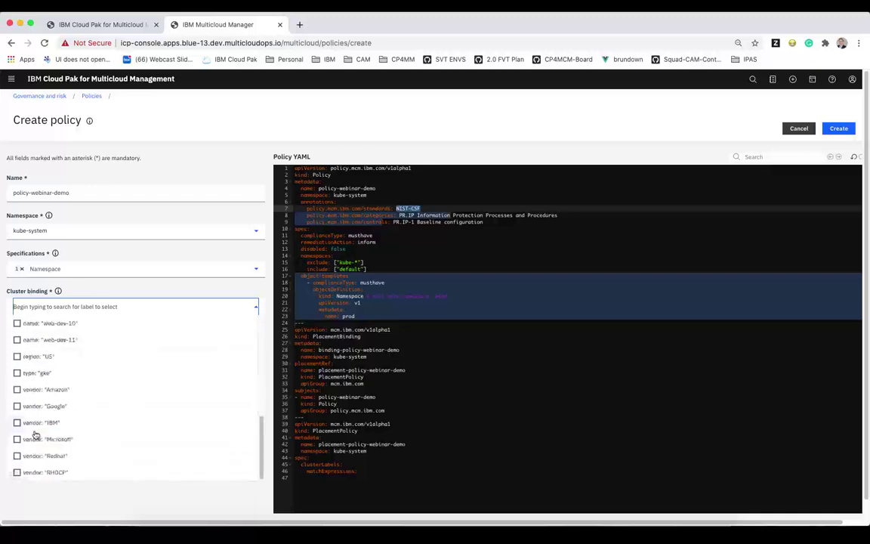
scroll(34, 436, "up", 10)
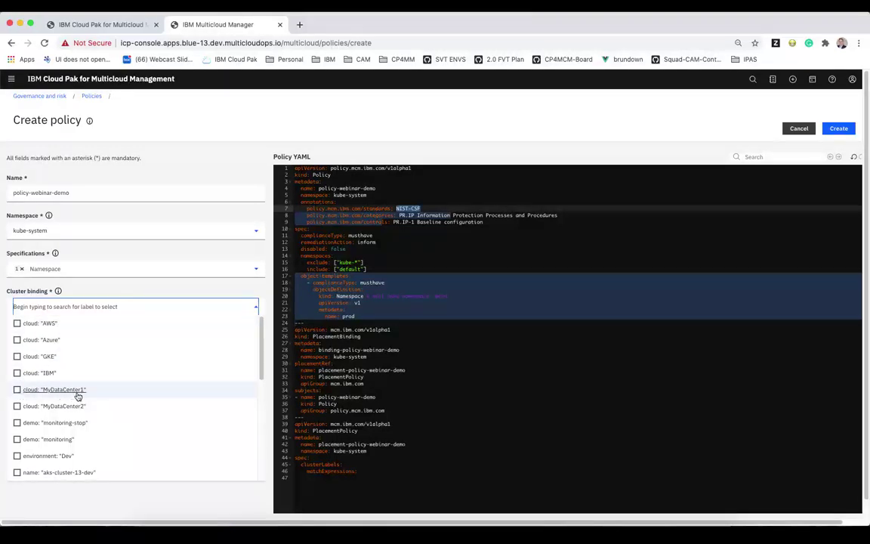
left_click(18, 389)
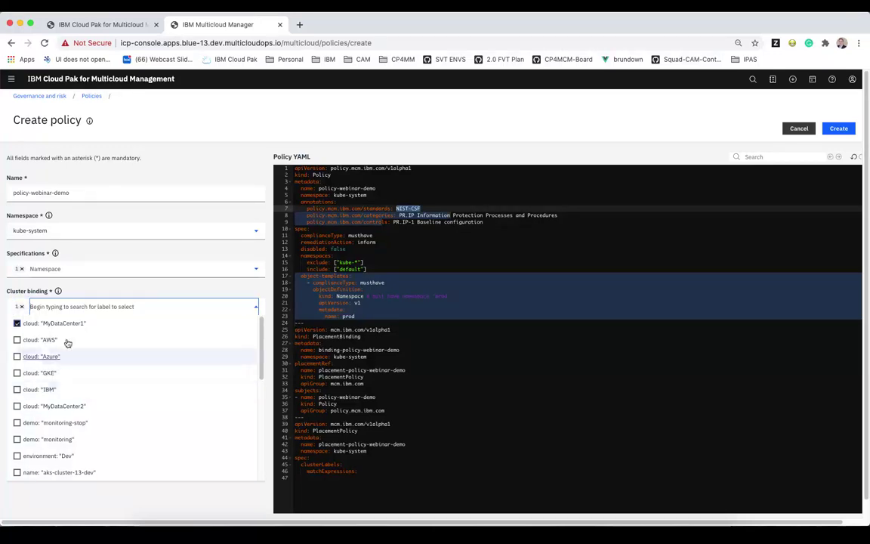
left_click(95, 292)
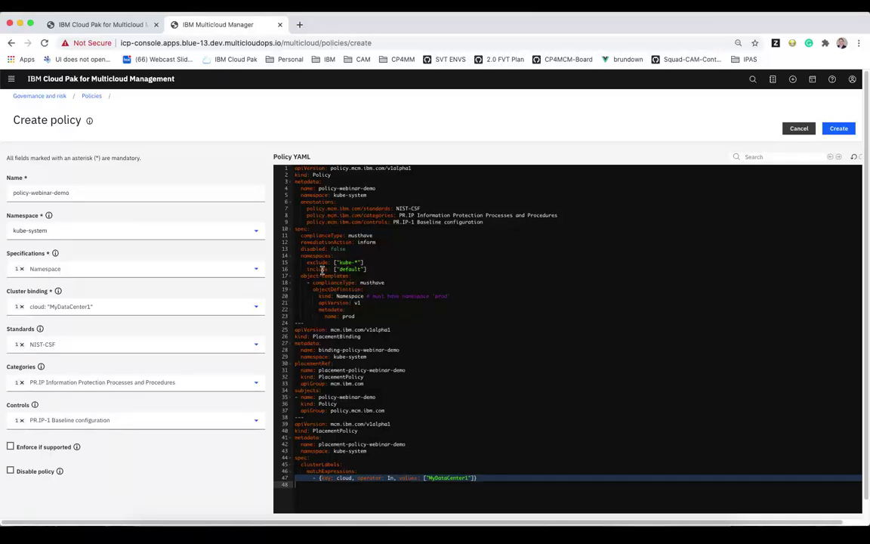
Examine the object template in the policy YAML and replace its required namespace name prod with web-dev-10.
left_click(351, 316)
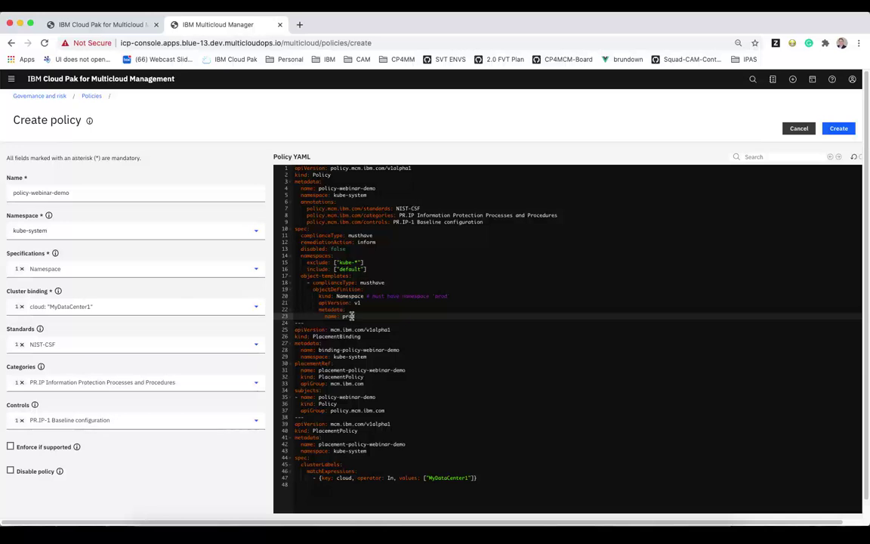
double_click(371, 282)
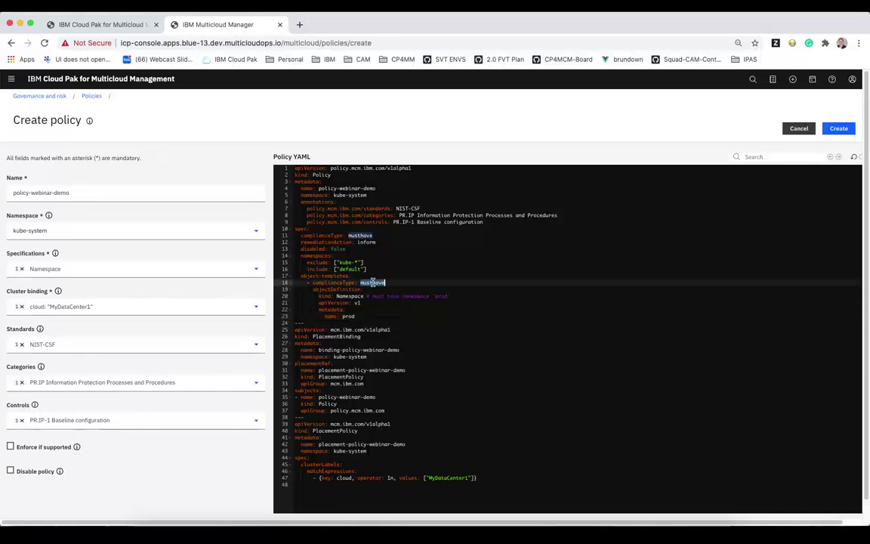
double_click(349, 296)
double_click(349, 317)
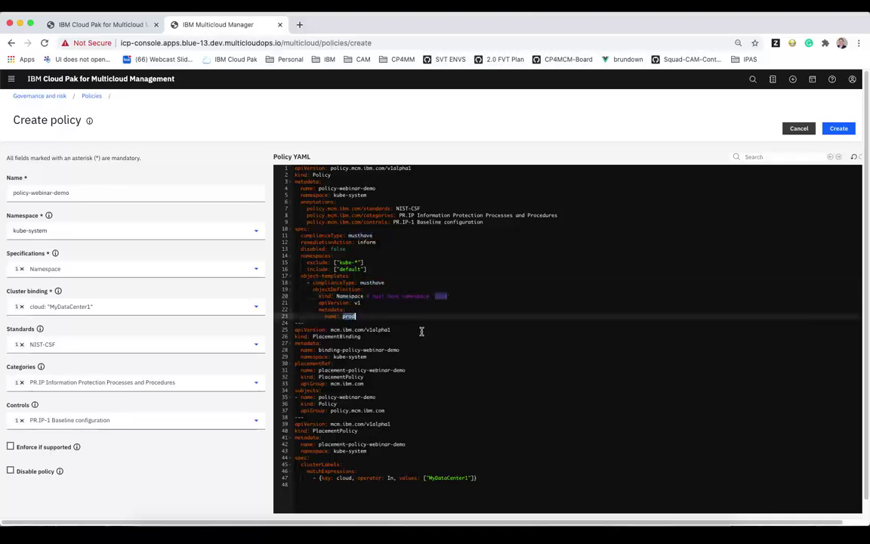
left_click(381, 312)
key("BackSpace")
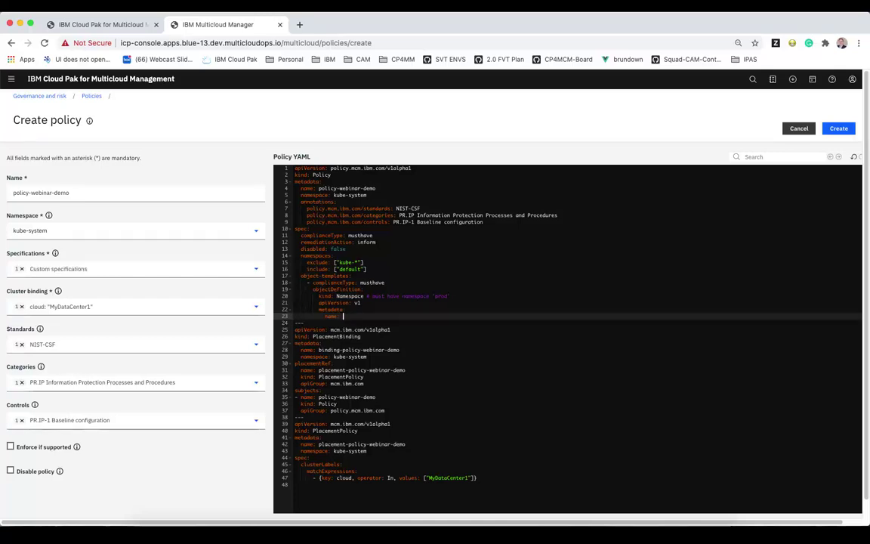
type("web-dev-10")
Update the comment beside kind: Namespace in the YAML to read must have namespace 'web-dev-10'.
double_click(439, 295)
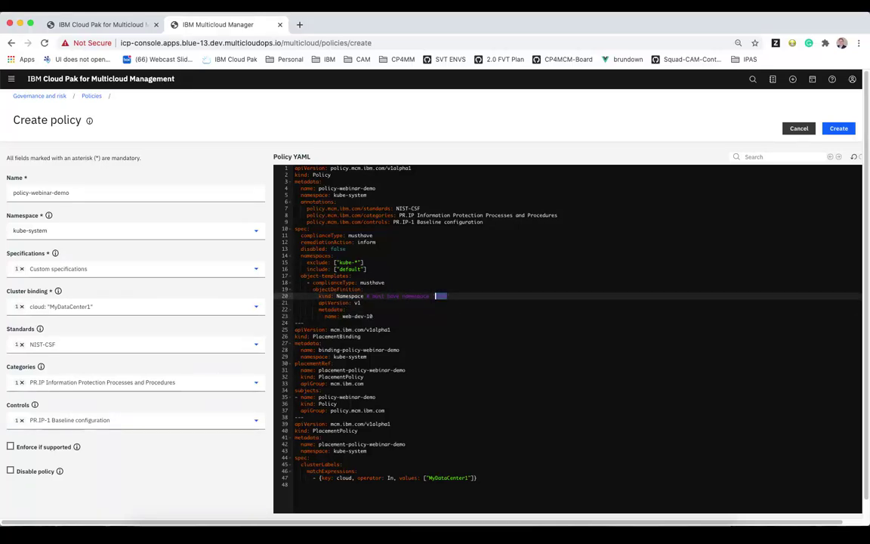
type("dev-10'")
left_click(457, 314)
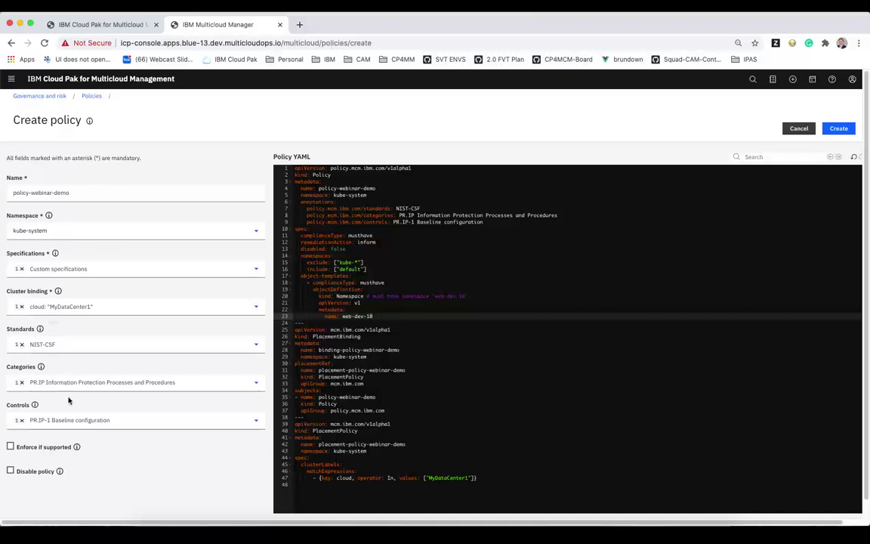
Highlight the policy name, object template and cluster labels in the YAML to review them, then create the policy.
left_click_drag(317, 188, 375, 188)
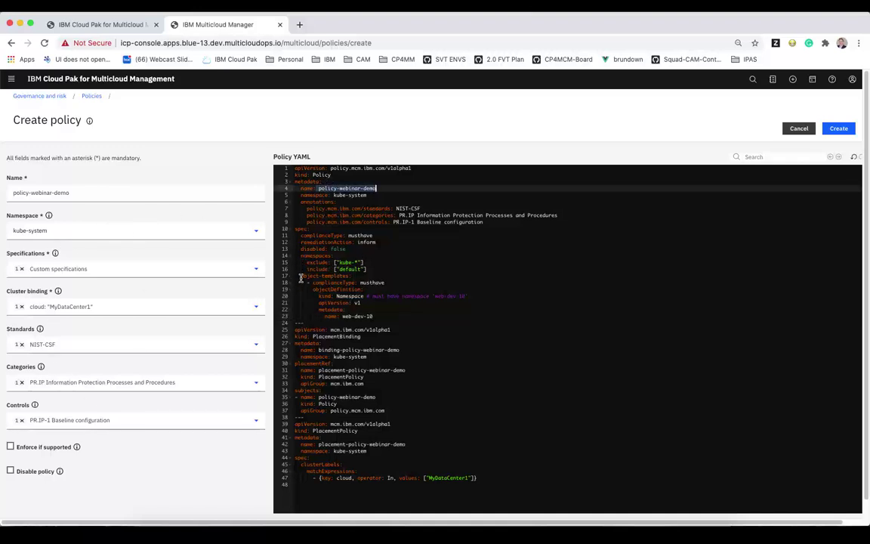
left_click_drag(306, 282, 388, 320)
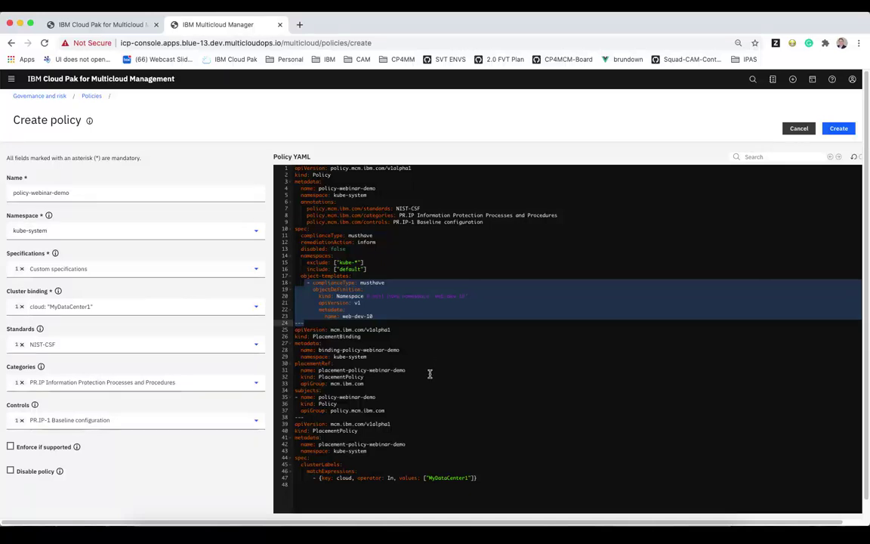
scroll(423, 402, "down", 1)
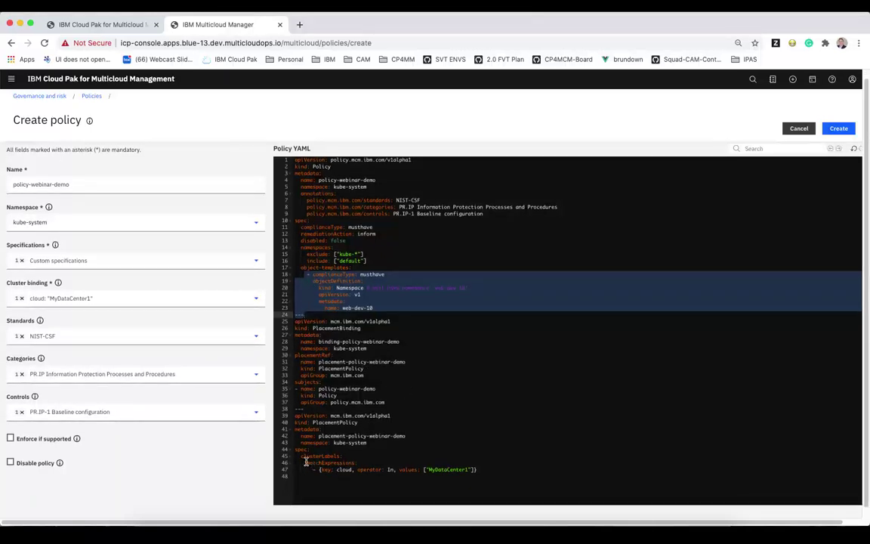
left_click_drag(300, 456, 479, 469)
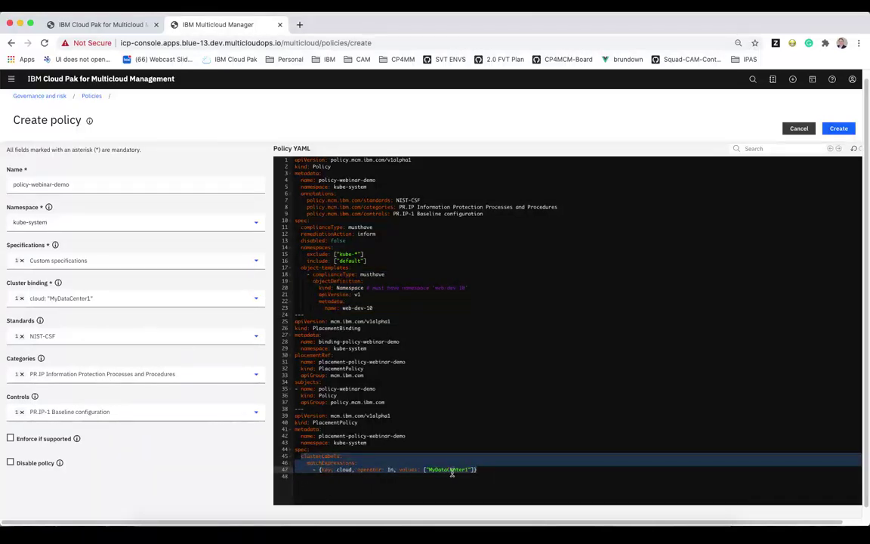
left_click(434, 442)
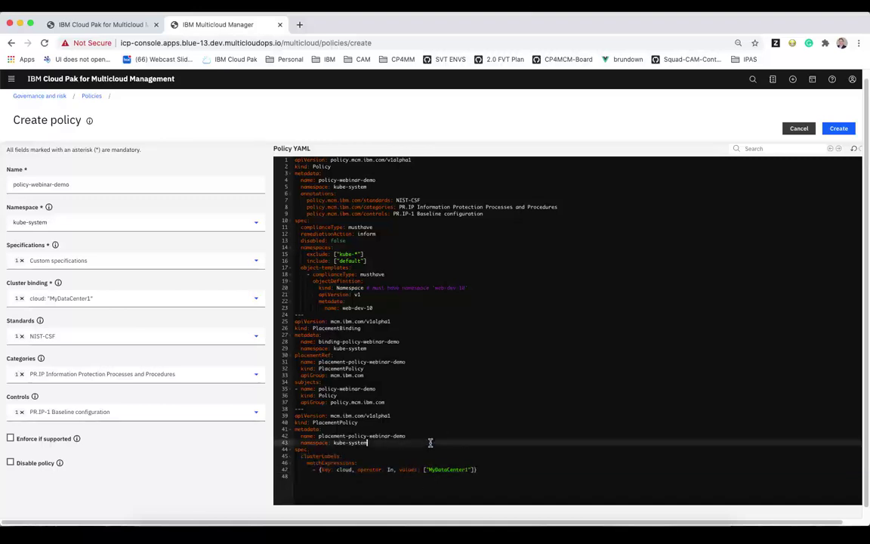
left_click(839, 128)
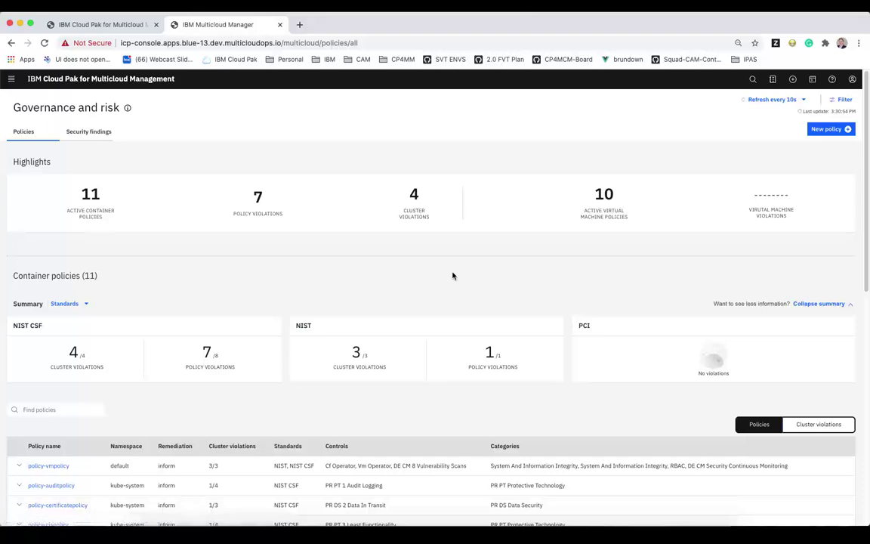
Filter the container policies by "web" to find the new policy.
left_click(50, 410)
type("web")
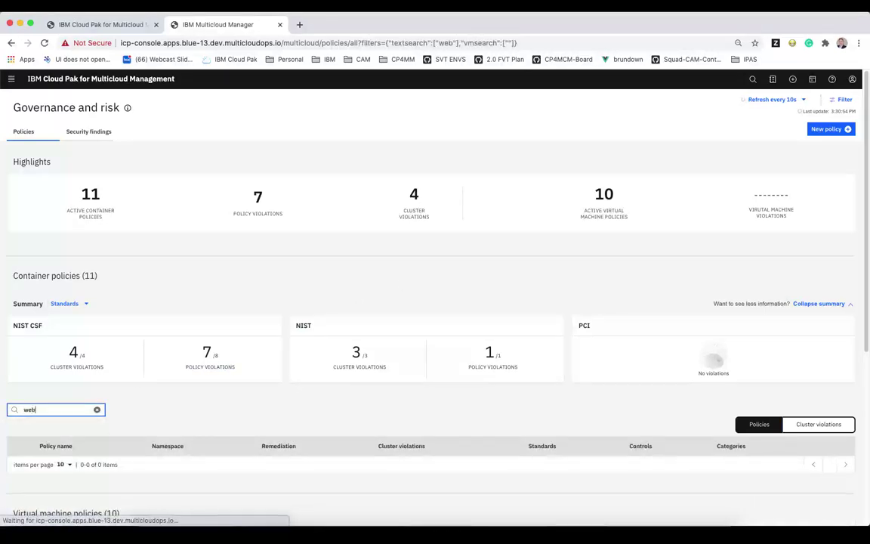
scroll(160, 410, "down", 1)
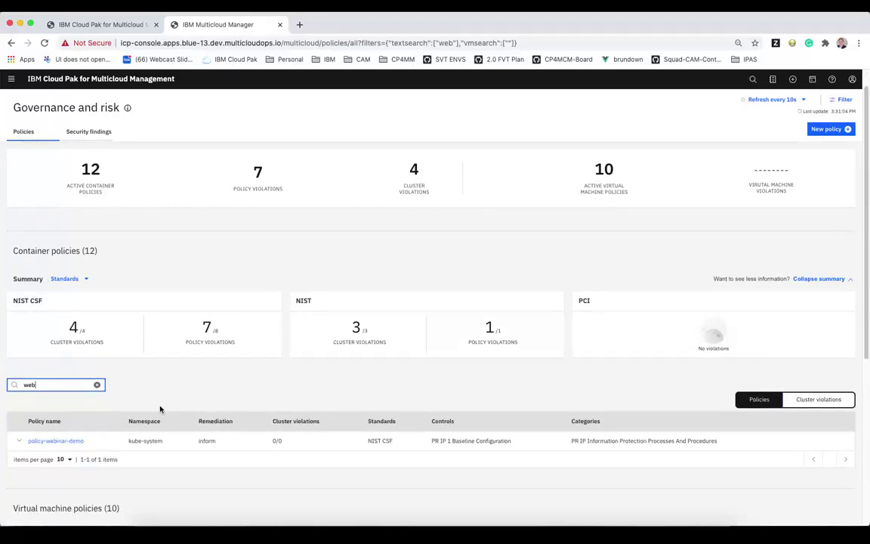
Expand policy-webinar-demo to inspect its binding and placement policies, collapse it, and view the clusters it applies to.
left_click(18, 441)
scroll(83, 438, "down", 2)
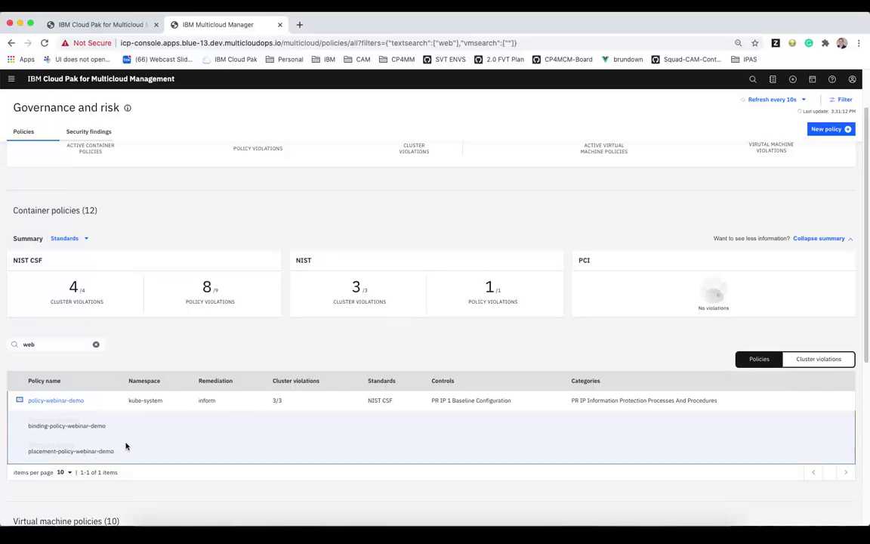
left_click(20, 401)
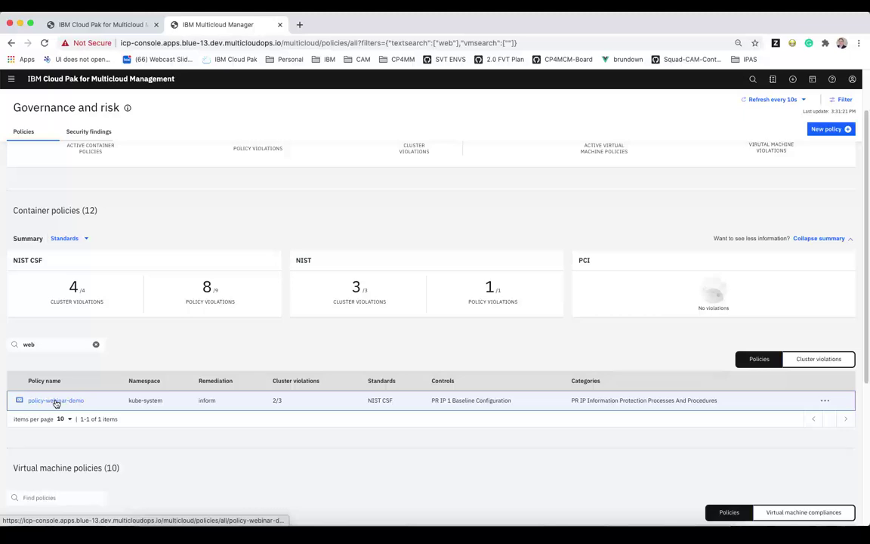
left_click(824, 402)
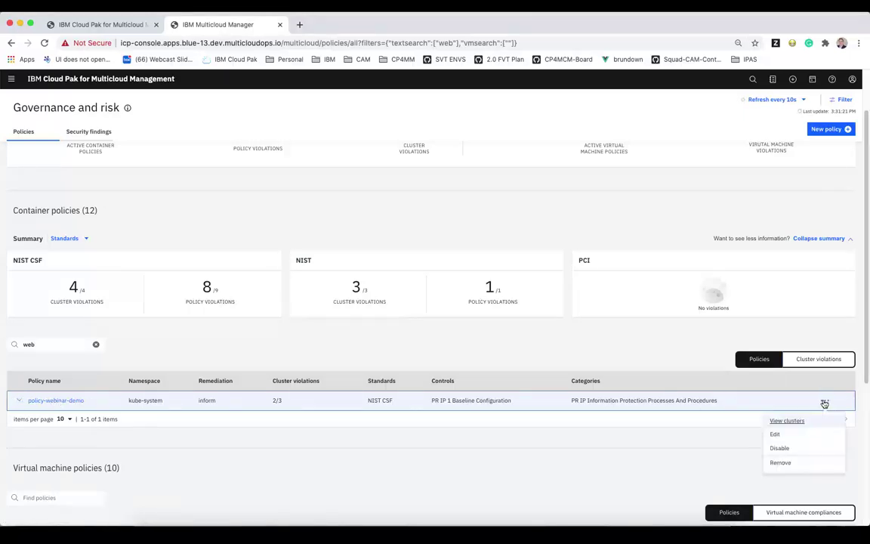
left_click(793, 422)
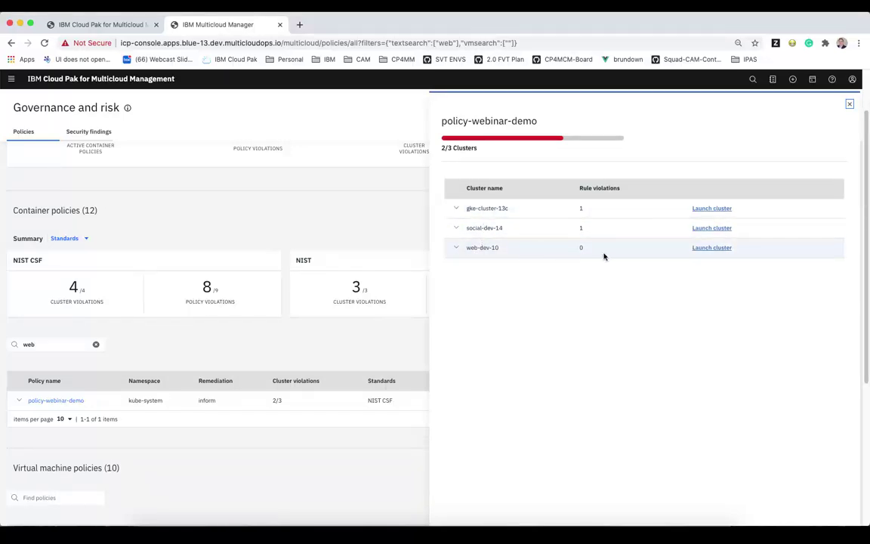
Highlight web-dev-10 and gke-cluster-13c in the policy's cluster list to review their rule violations, and close the policy details.
left_click_drag(585, 251, 466, 247)
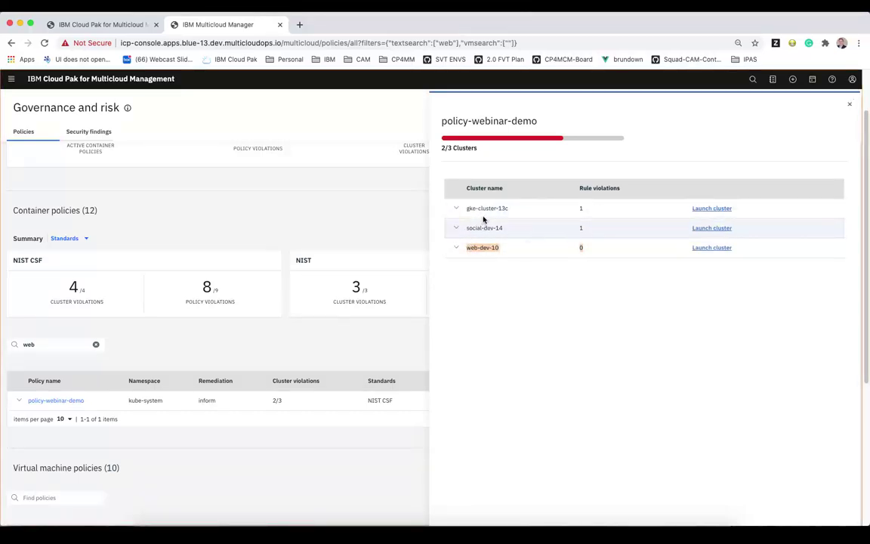
left_click(498, 271)
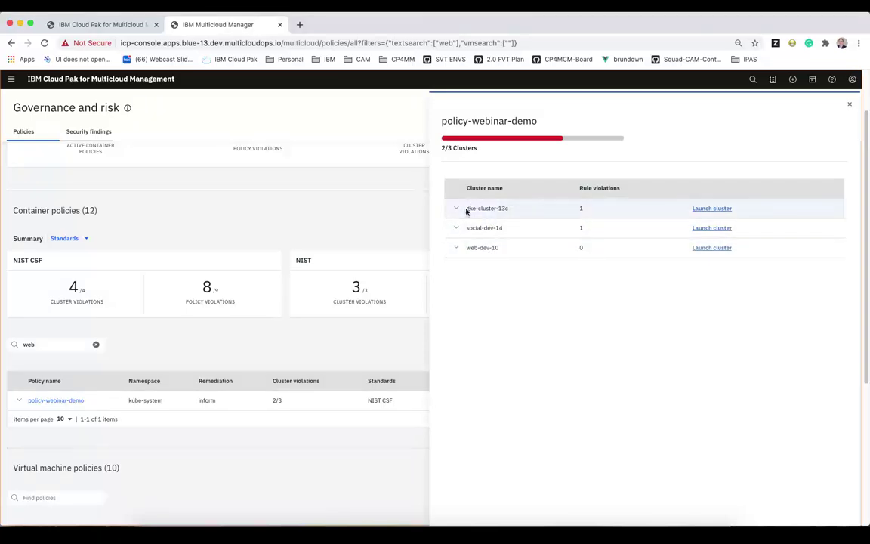
left_click_drag(466, 209, 504, 210)
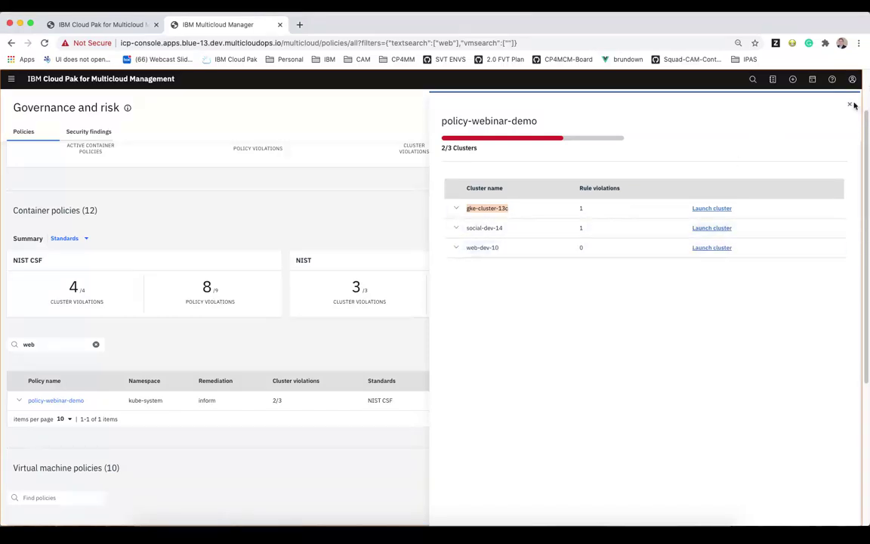
left_click(849, 105)
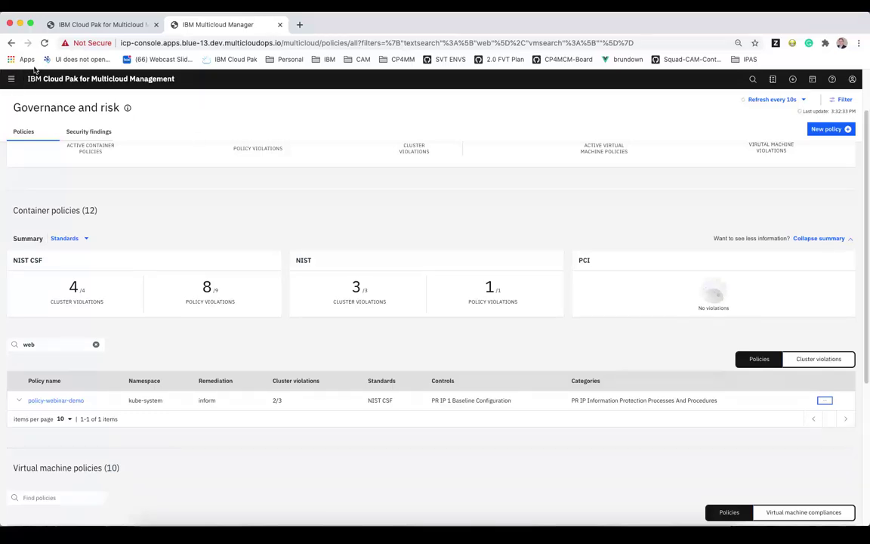
Go to the managed applications and open acme-railways-ticketing-gbapp.
left_click(12, 78)
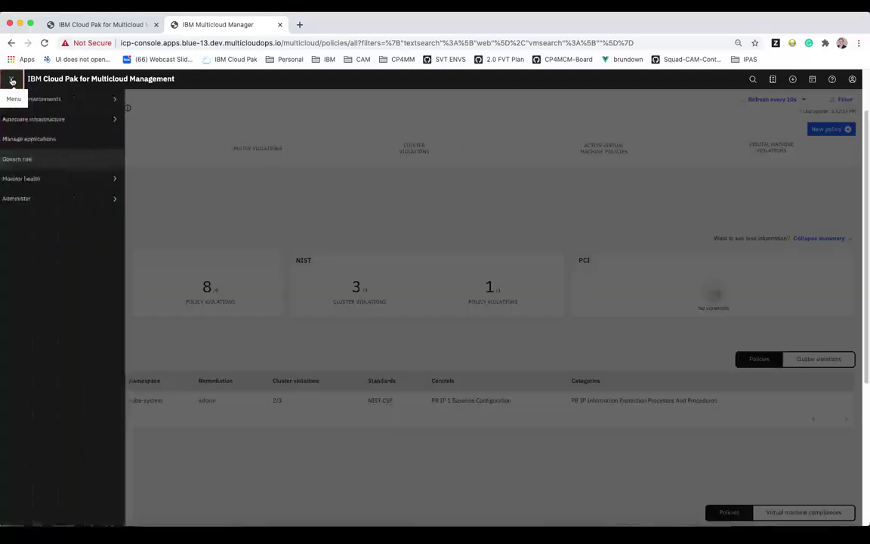
left_click(45, 140)
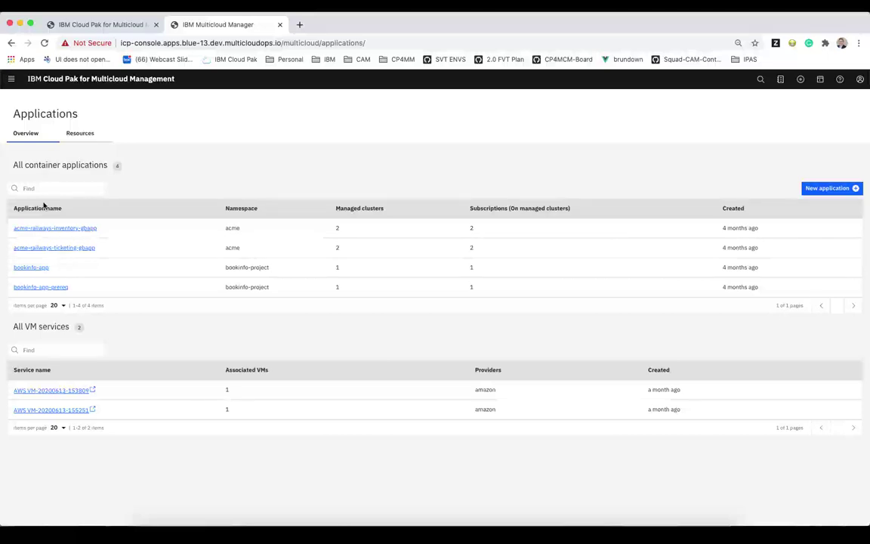
left_click(46, 250)
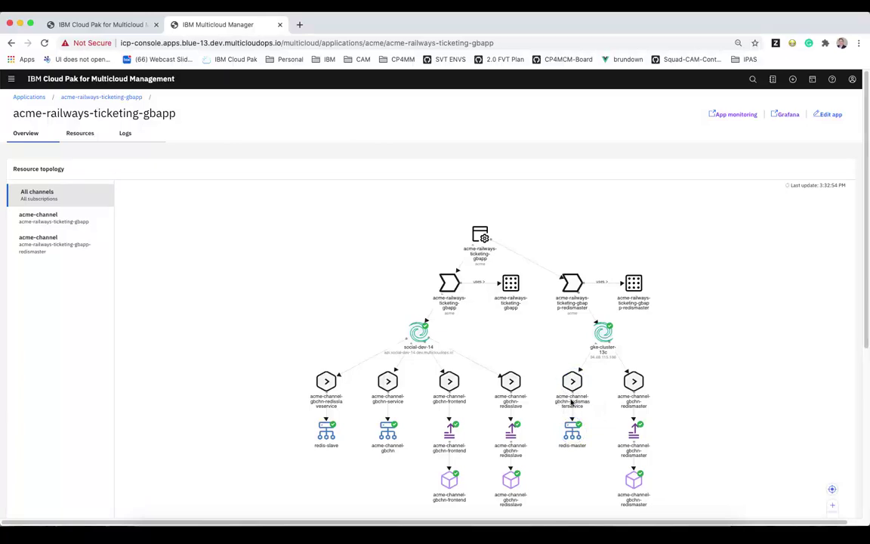
Inspect the details of the redis-master service, the redismaster deployment and pod, and the gke-cluster-13c cluster in the topology.
left_click(572, 429)
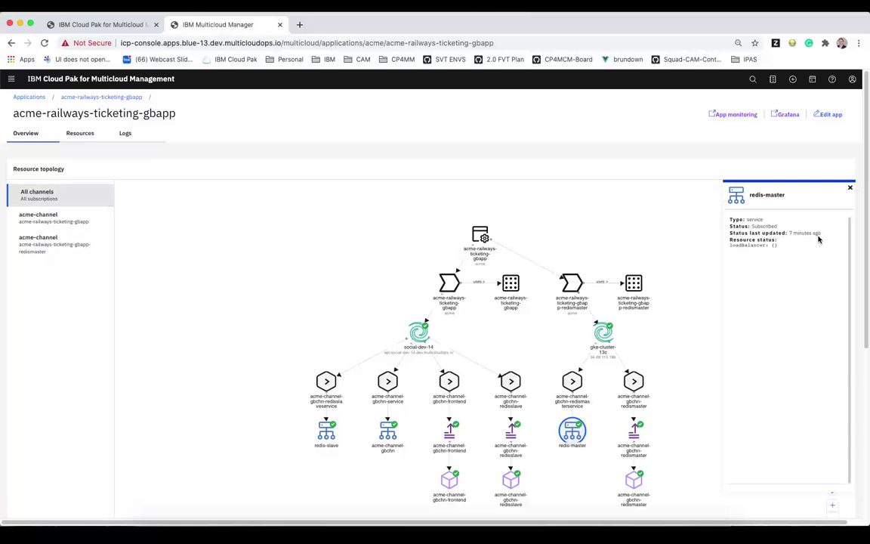
left_click(635, 430)
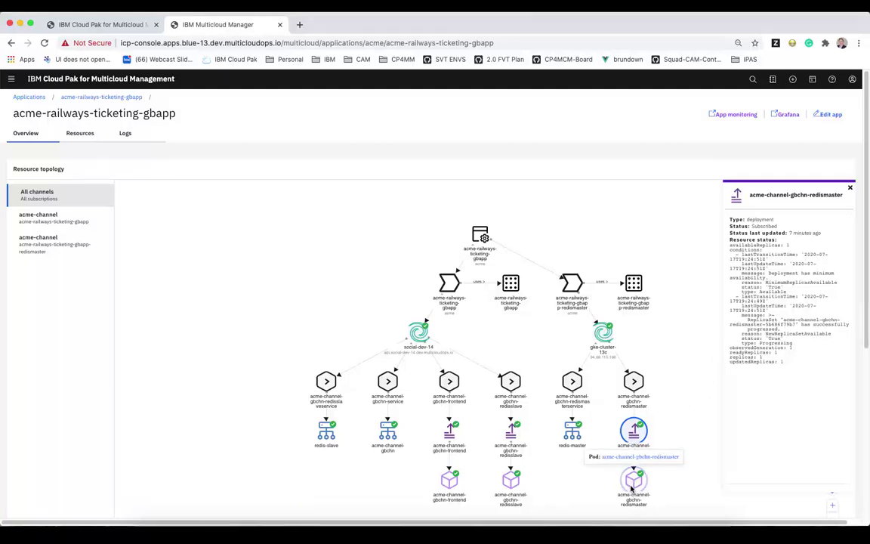
left_click(633, 486)
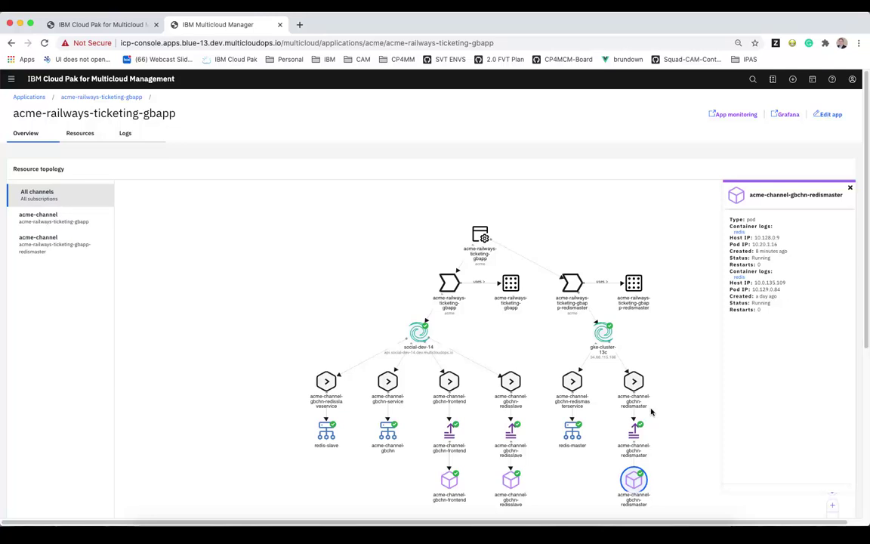
left_click(603, 340)
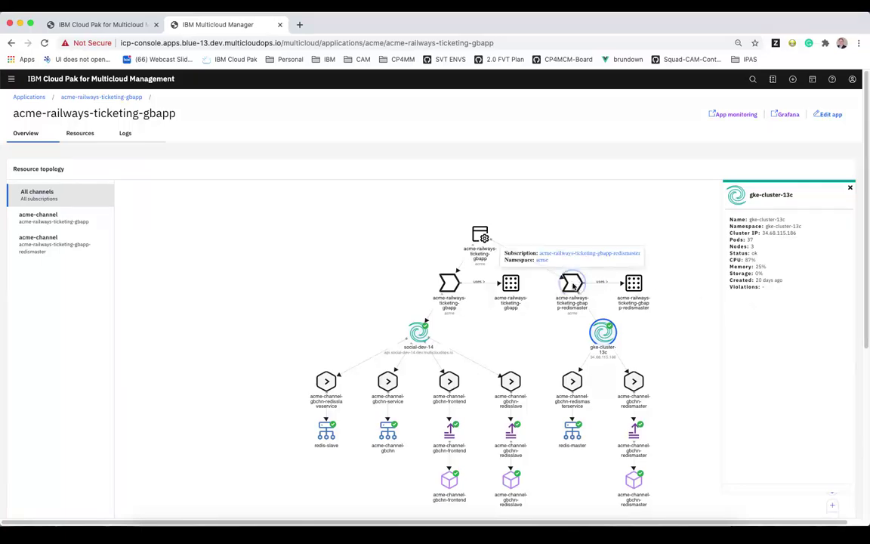
Open the redismaster placement rule's YAML and replace its matchLabels entry with cloud: MyDataCenter1.
left_click(638, 285)
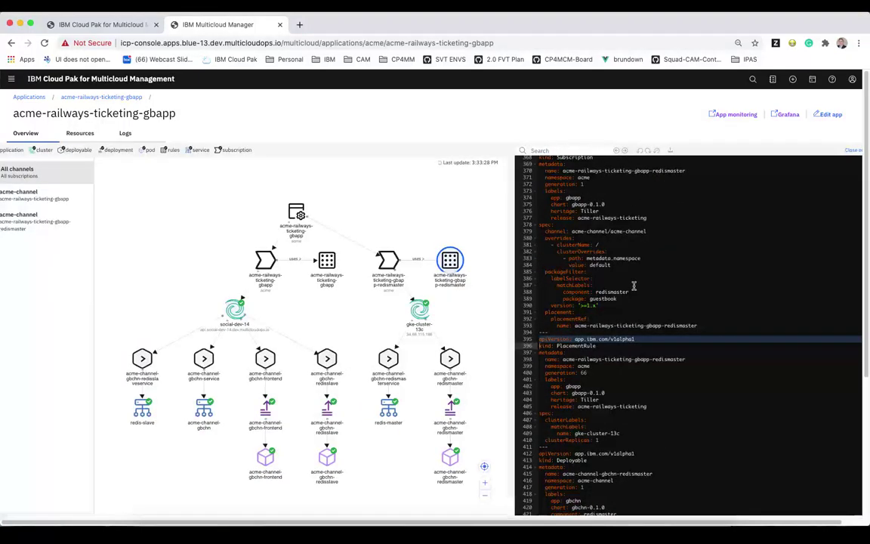
scroll(643, 338, "down", 3)
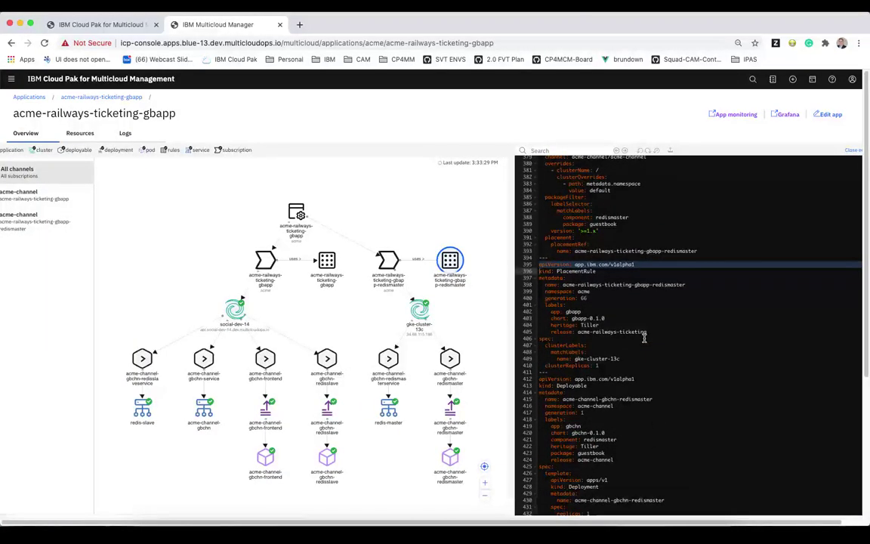
double_click(572, 358)
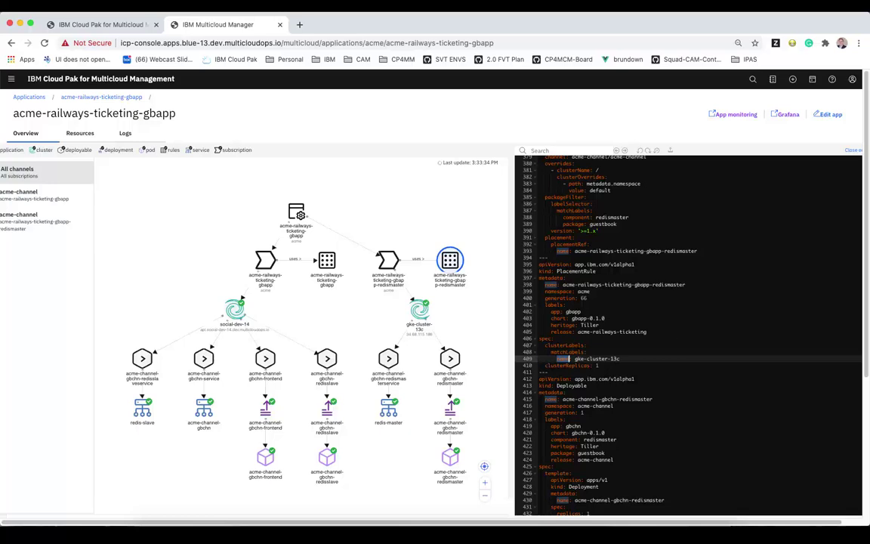
type("cloud")
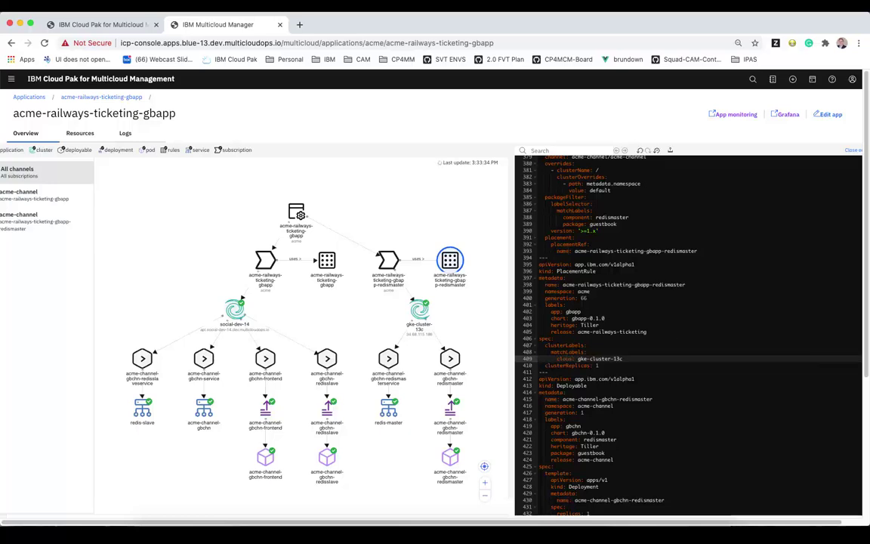
type(": ")
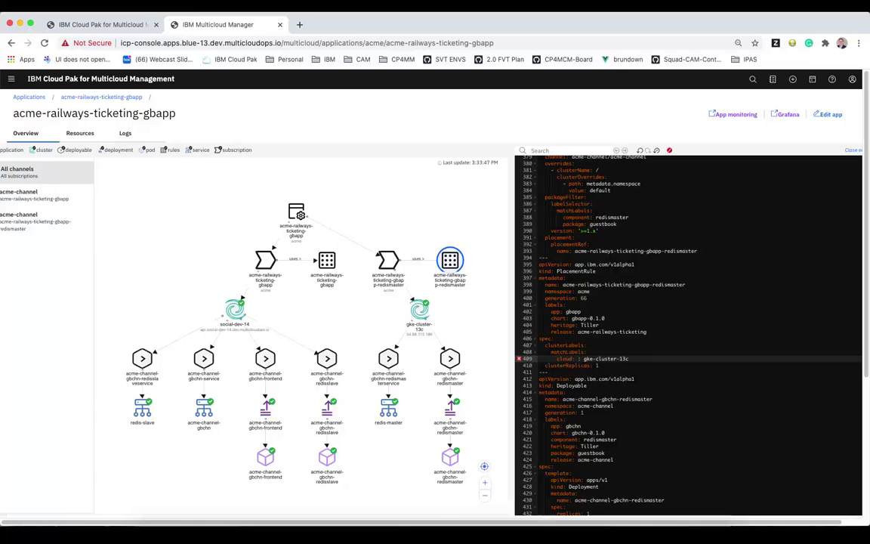
type(" MoDataCent")
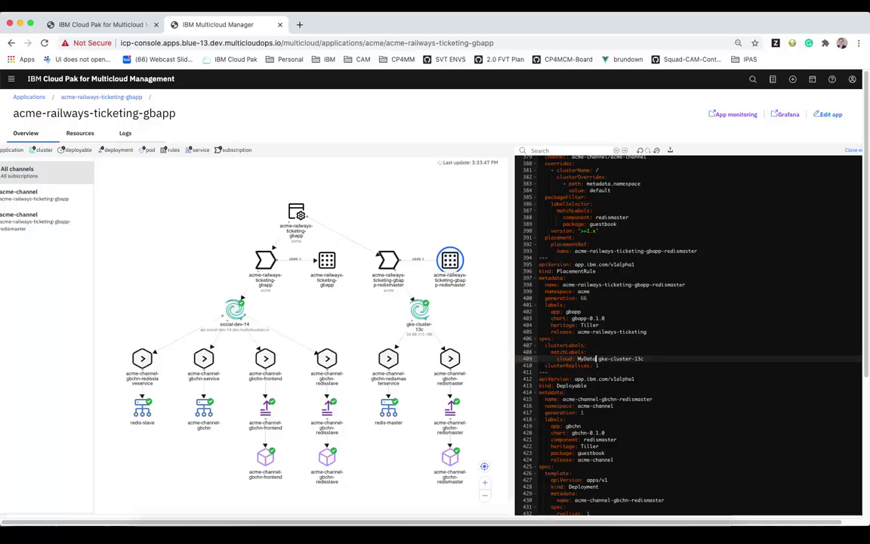
type("er")
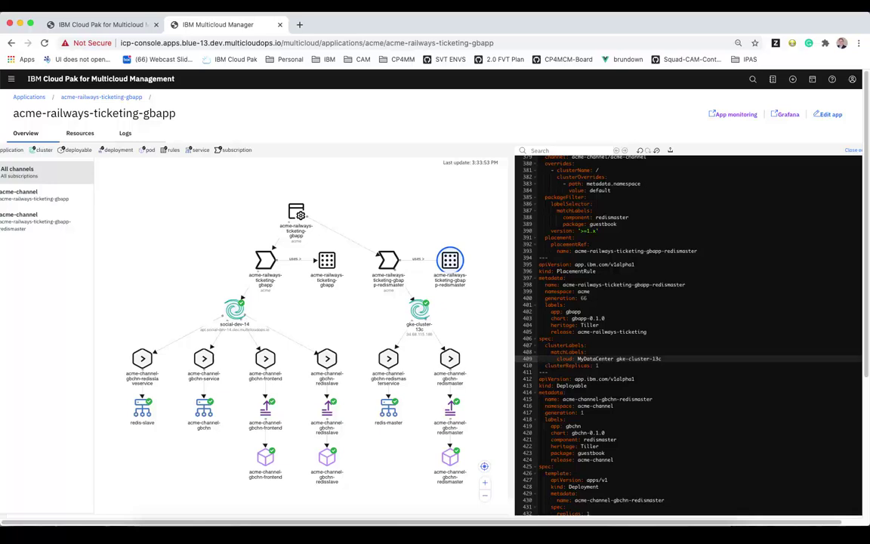
key("Delete")
key("Delete")
key("Delete")
key("Delete")
key("Delete")
key("Delete")
key("Delete")
key("Delete")
key("Delete")
key("Delete")
key("Delete")
key("Delete")
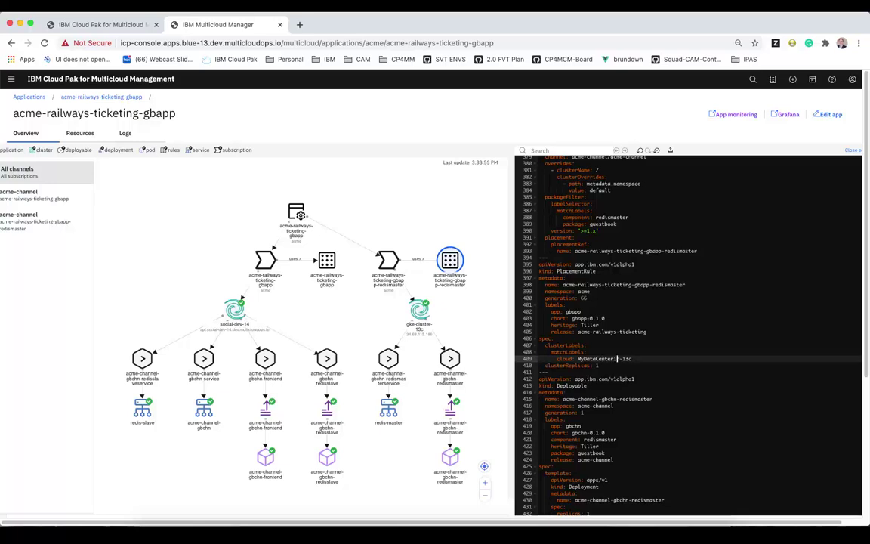
key("Delete")
key("Delete")
key("Delete")
key("Delete")
type("1")
Add a policies section below clusterReplicas with an entry named policy-webinar-demo in namespace kube-system.
key("Down")
key("Return")
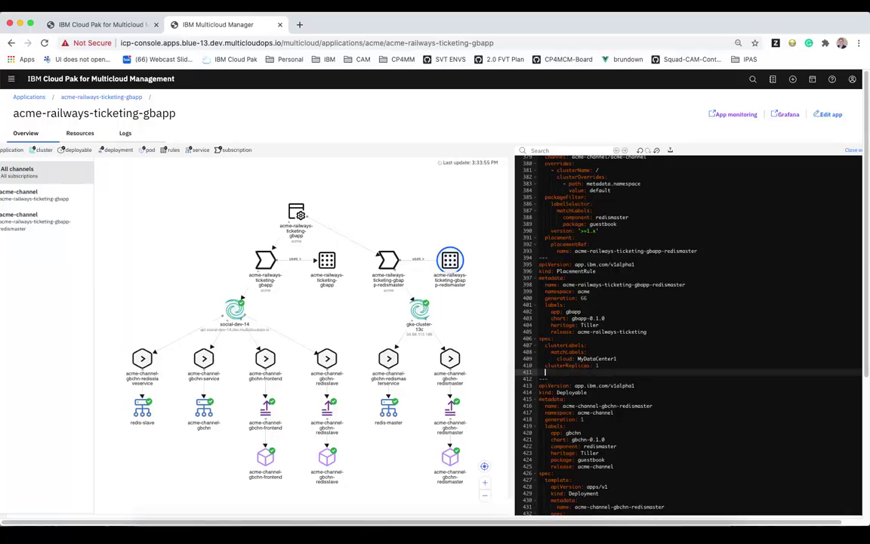
type("policies:")
key("Return")
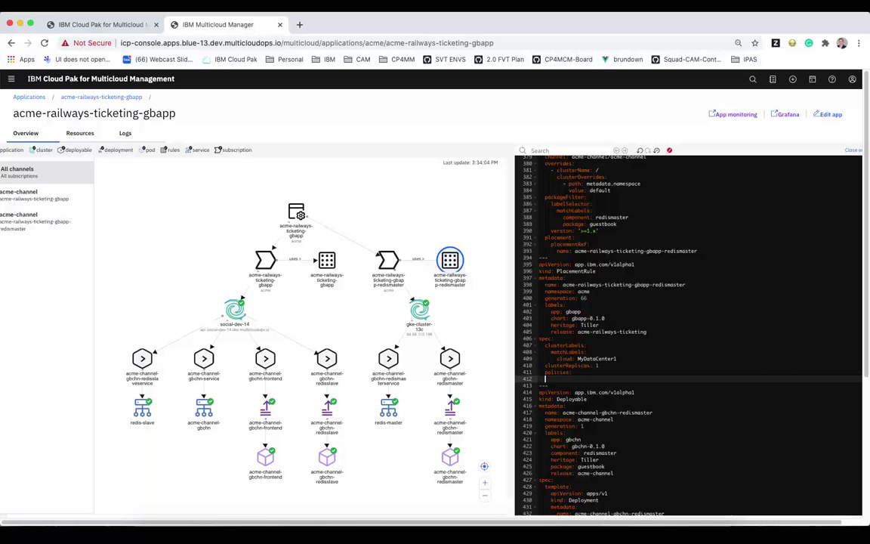
type("- name: ")
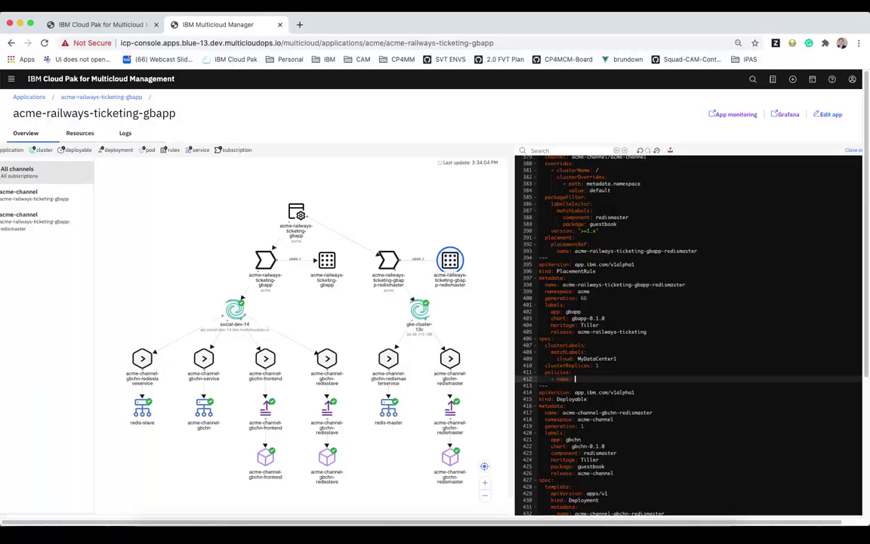
type("policy")
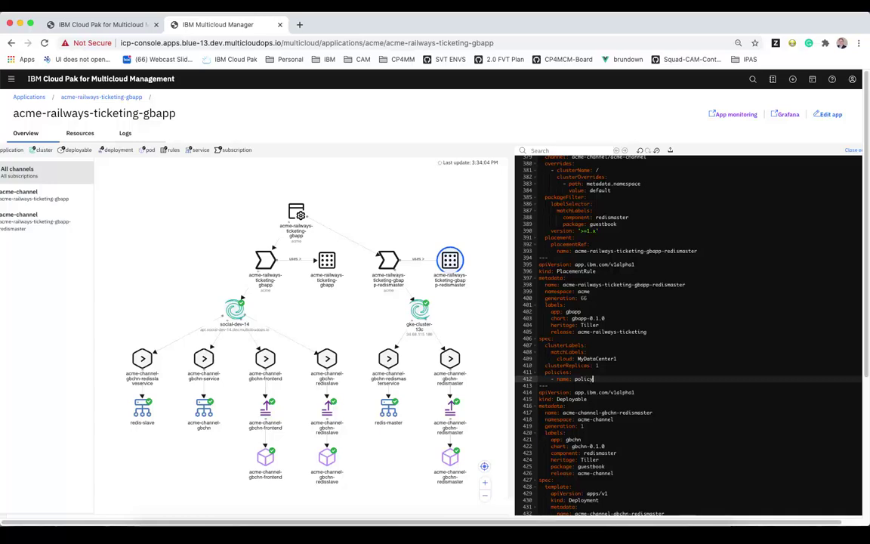
type("-")
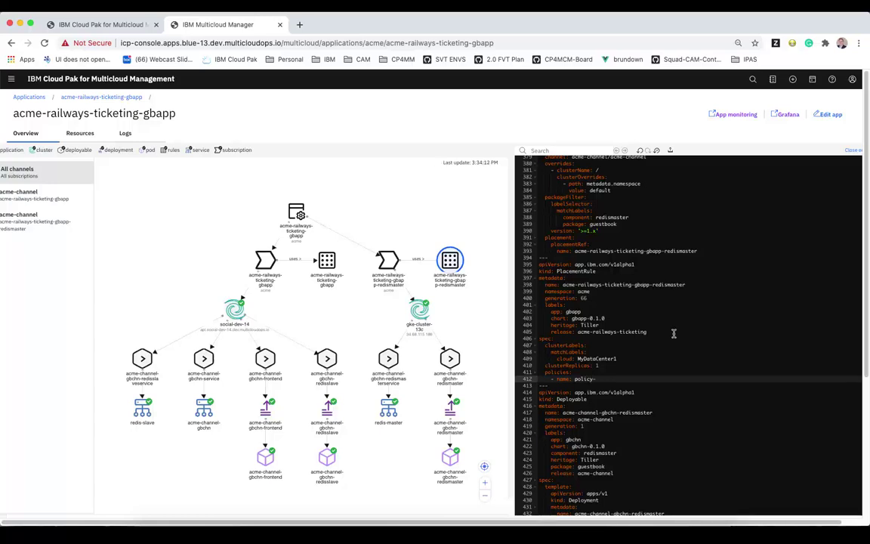
type("webina")
type("r-")
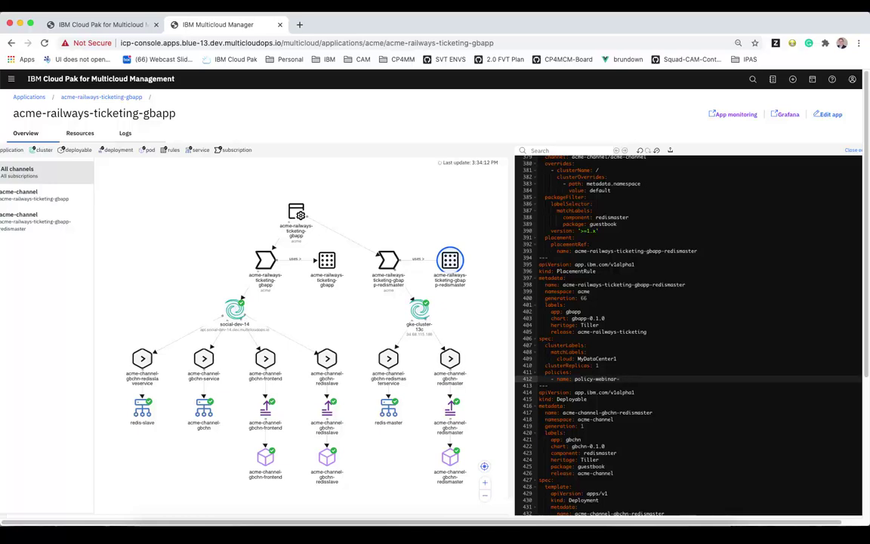
type("demo")
key("Return")
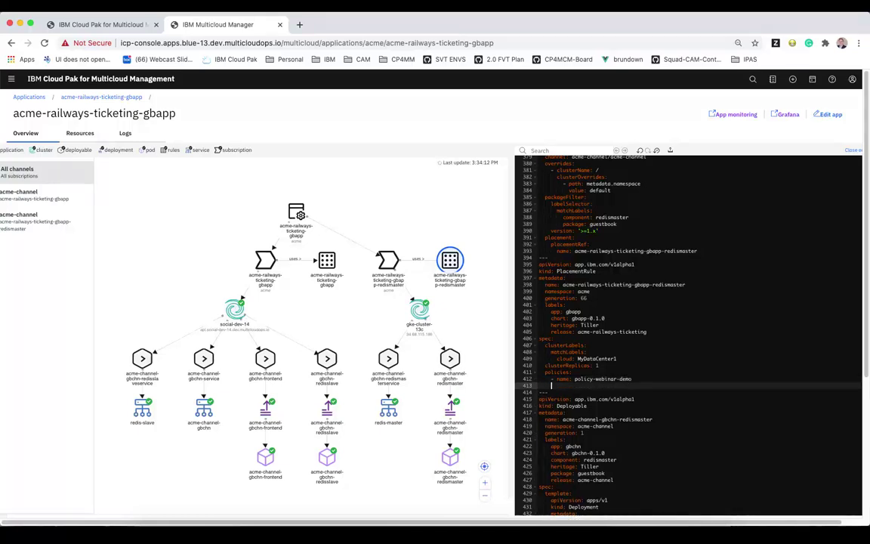
type("namespace: ")
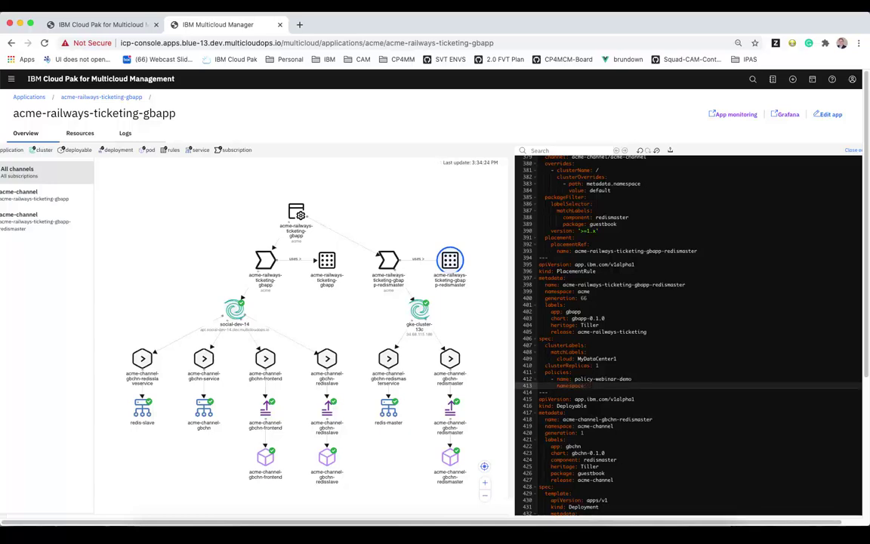
type("ku")
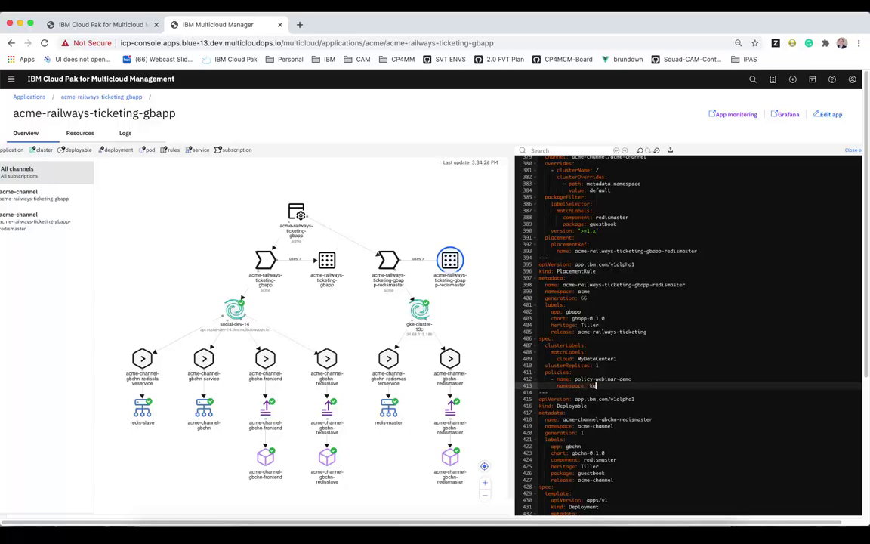
type("be-system")
Highlight the new policy name and namespace to check them, submit the updated placement rule and close the editor.
double_click(586, 379)
key("shift+End")
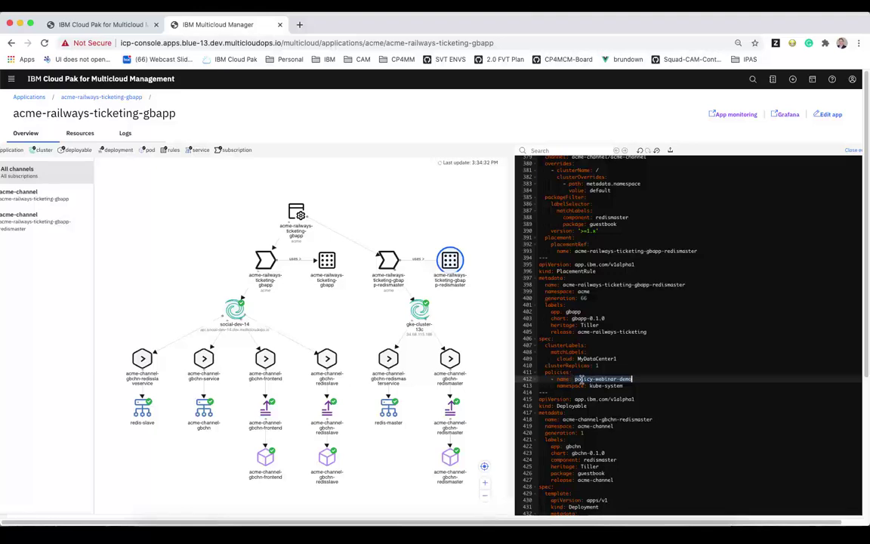
double_click(592, 386)
key("shift+End")
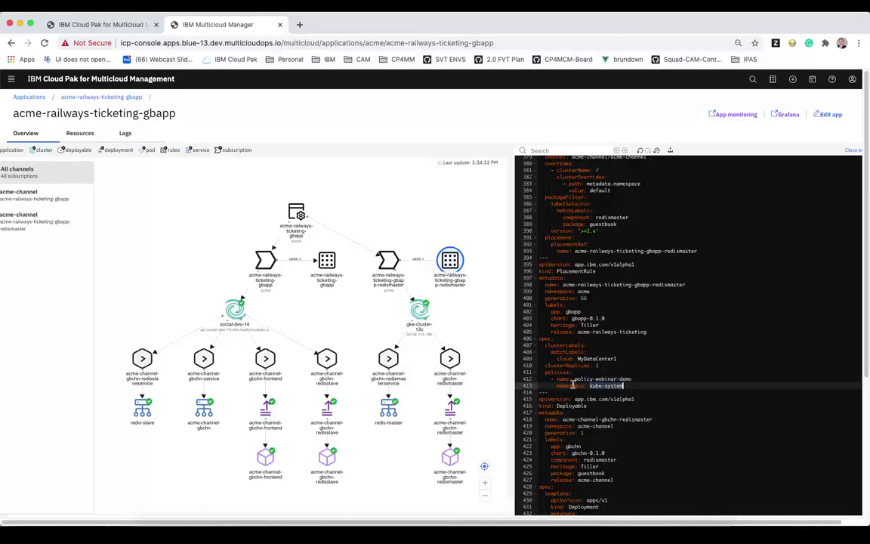
left_click(568, 379)
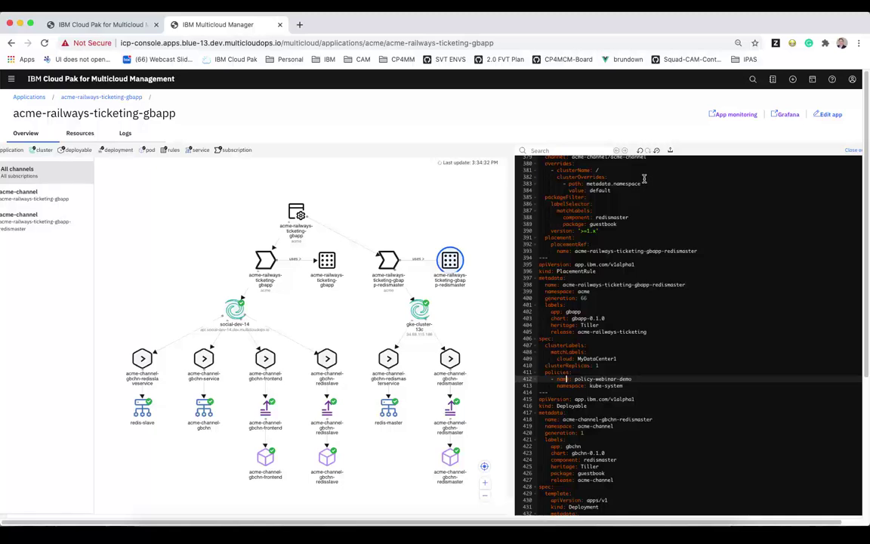
left_click(670, 151)
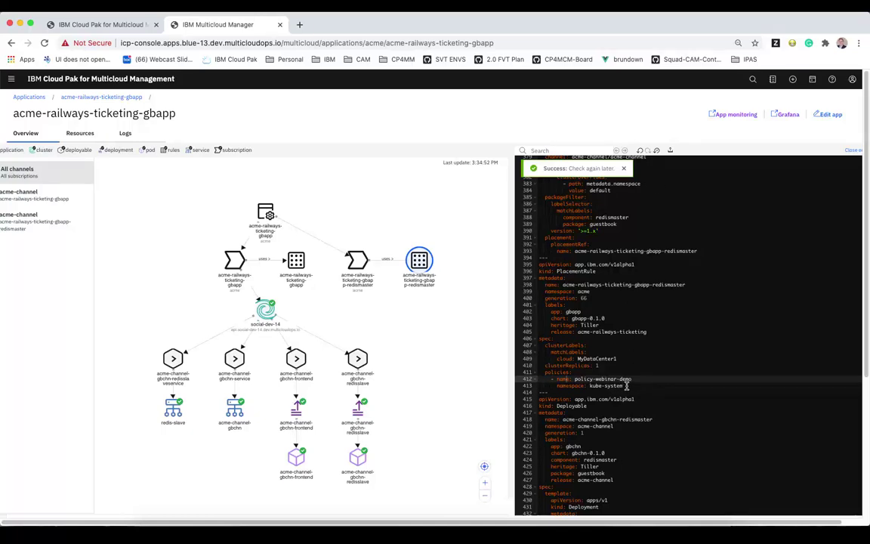
left_click(853, 152)
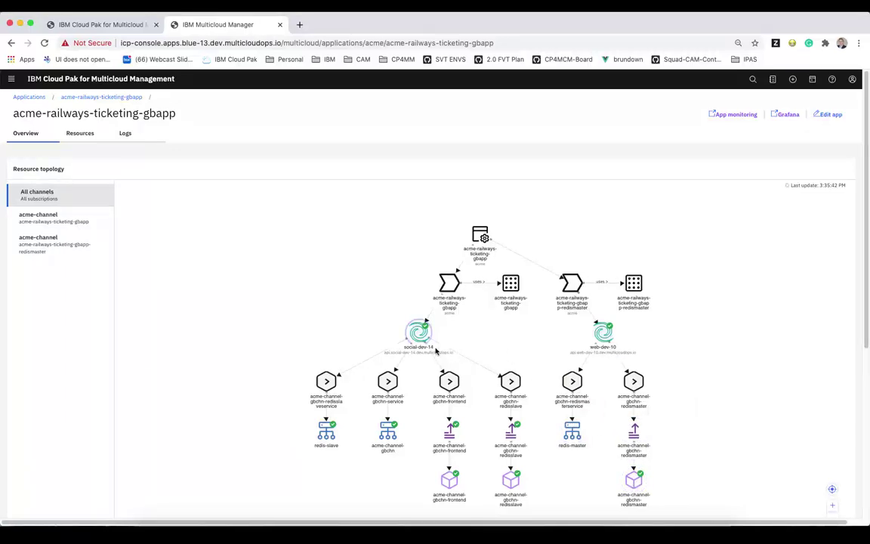
Review the main acme-railways-ticketing-gbapp placement rule by highlighting its clusterReplicas and matchLabels name lines, and close the editor.
left_click(512, 285)
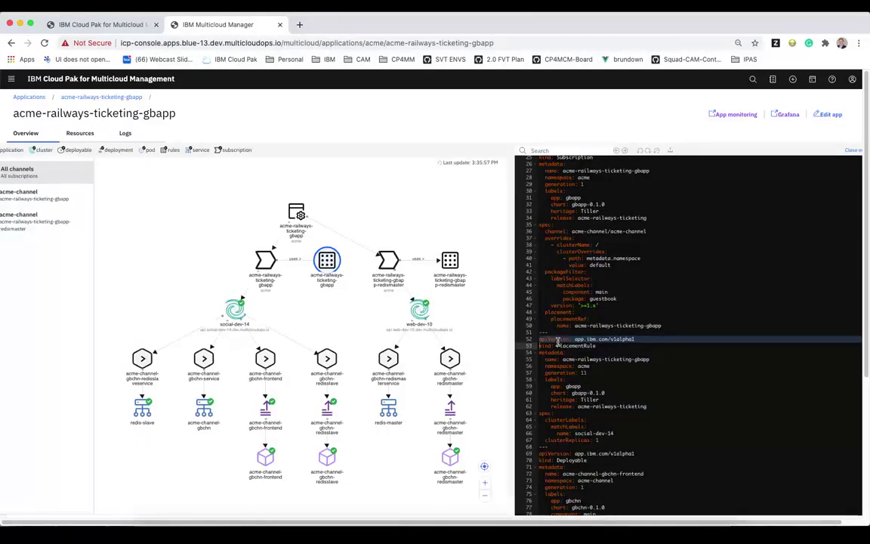
left_click(545, 441)
left_click_drag(545, 441, 600, 440)
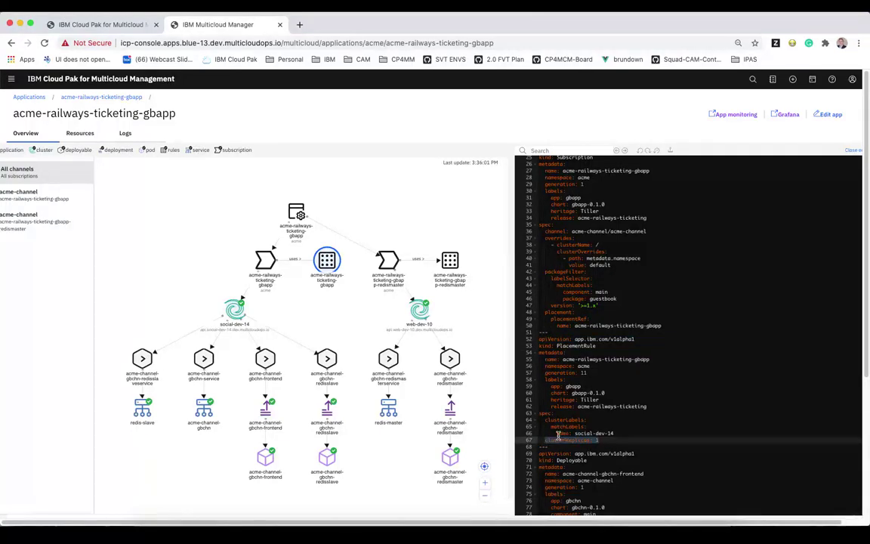
left_click_drag(557, 433, 624, 434)
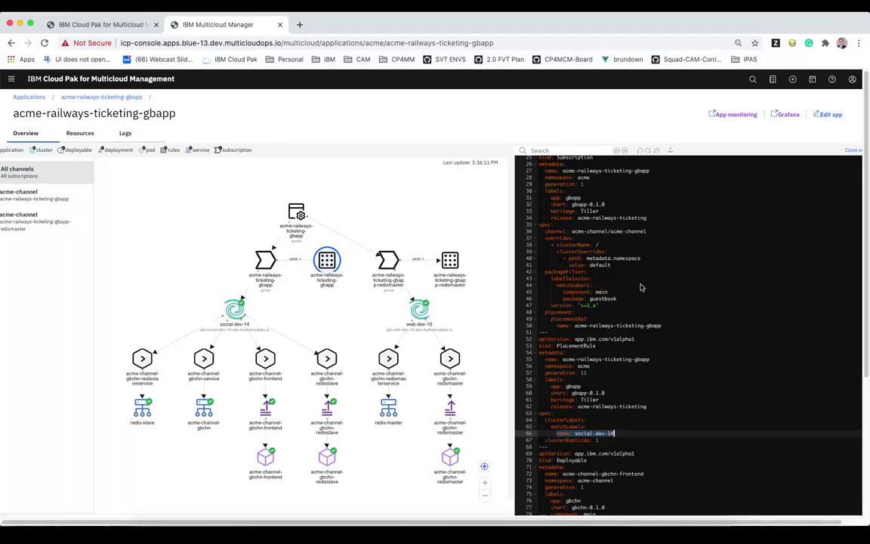
left_click(852, 149)
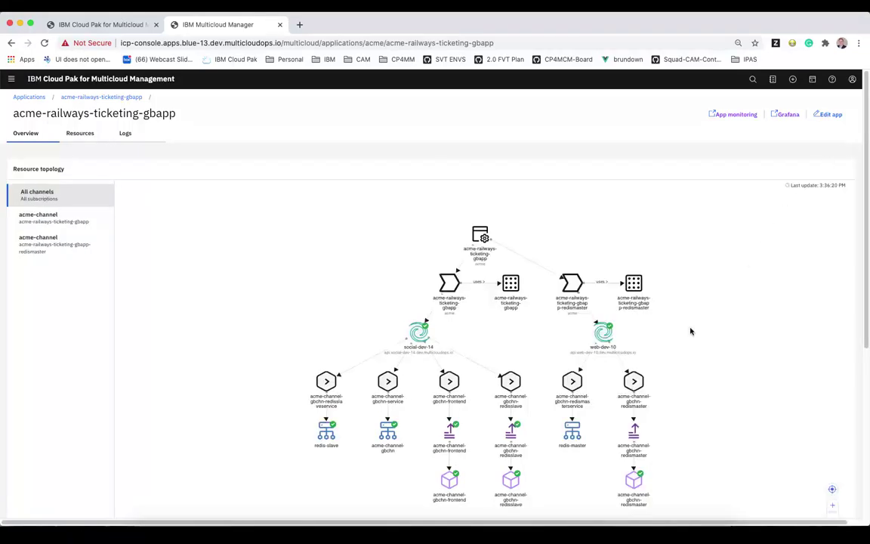